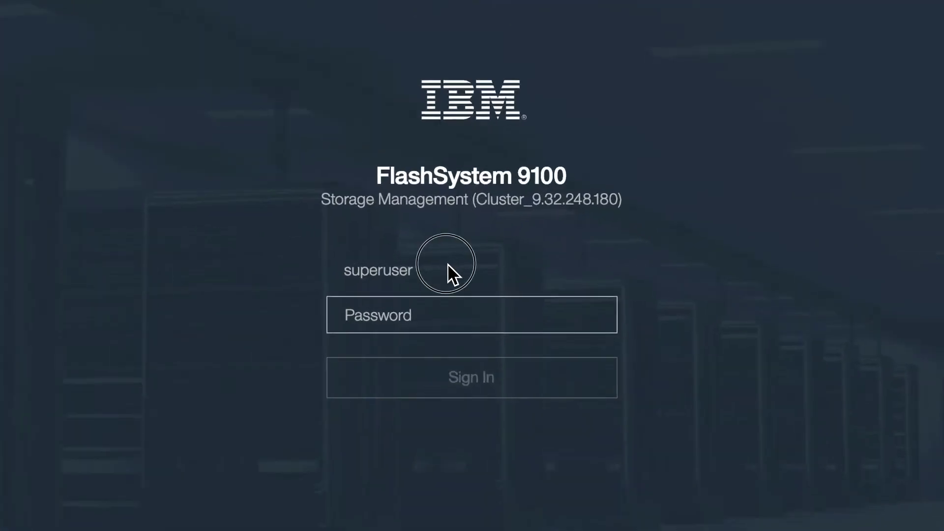
Enter the administrator password and sign in to the FlashSystem 9100 cluster.
click(453, 316)
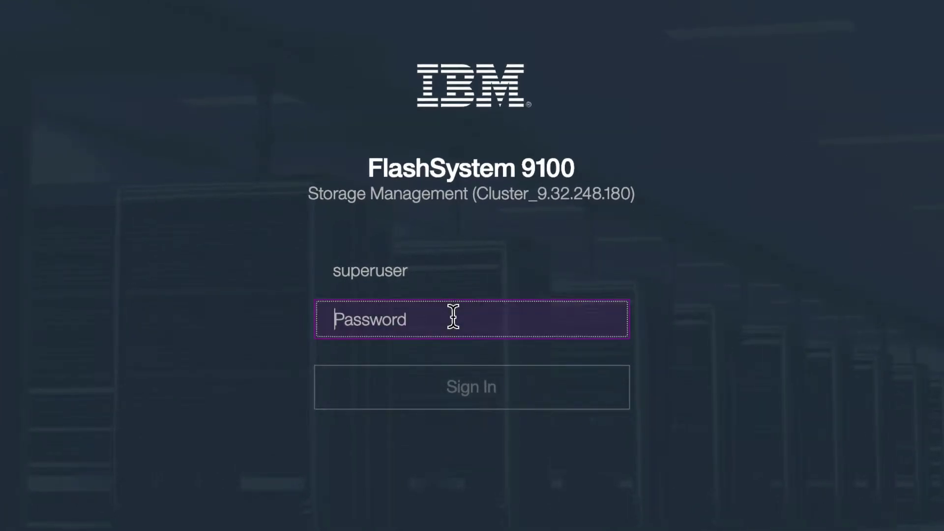
text(passw0rd)
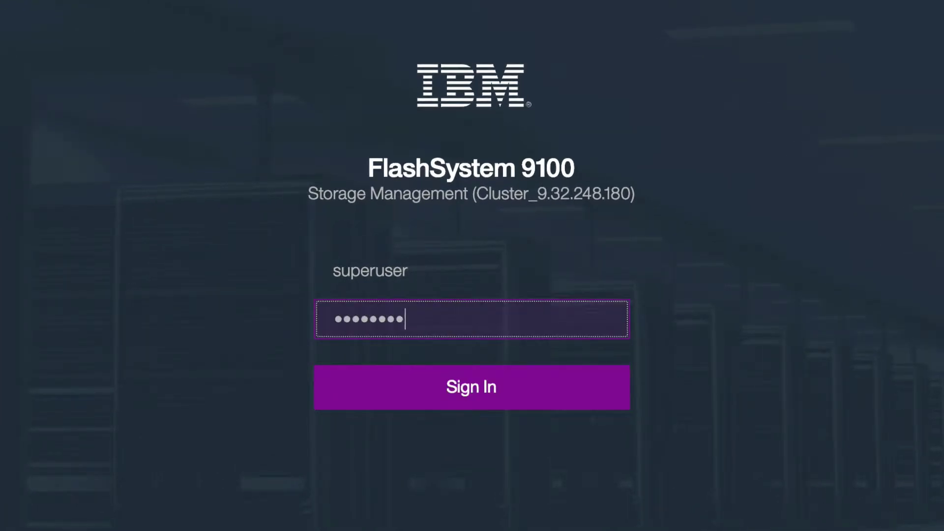
click(490, 399)
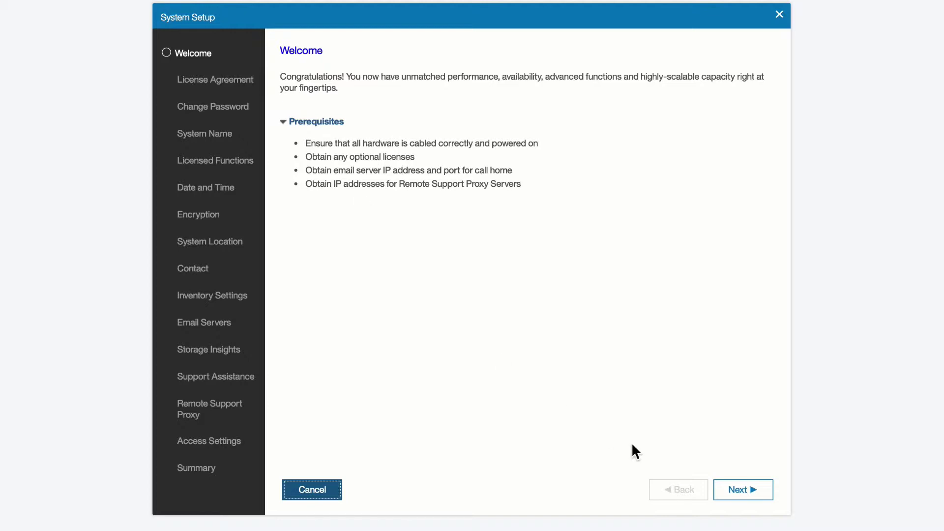
Move past the Welcome page and scroll through the main License text.
click(745, 496)
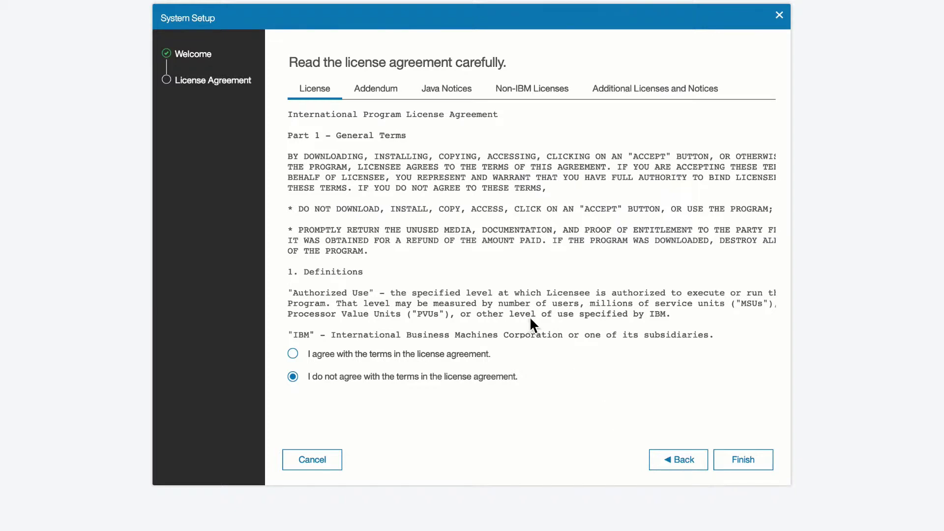
scroll(509, 263, down, 3)
scroll(509, 264, down, 10)
scroll(510, 274, down, 7)
scroll(509, 272, down, 8)
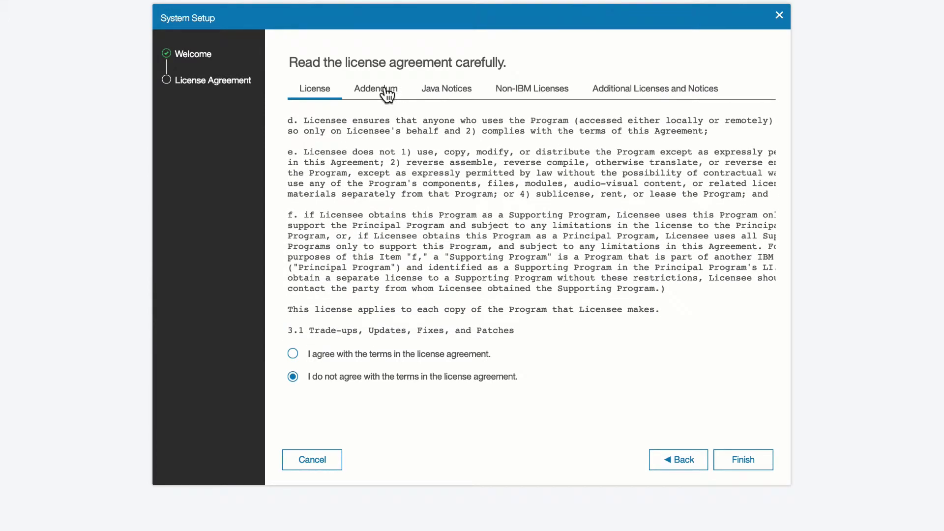
Review the Addendum, Java Notices, Non-IBM and Additional Licenses tabs, then select 'I agree'.
click(388, 94)
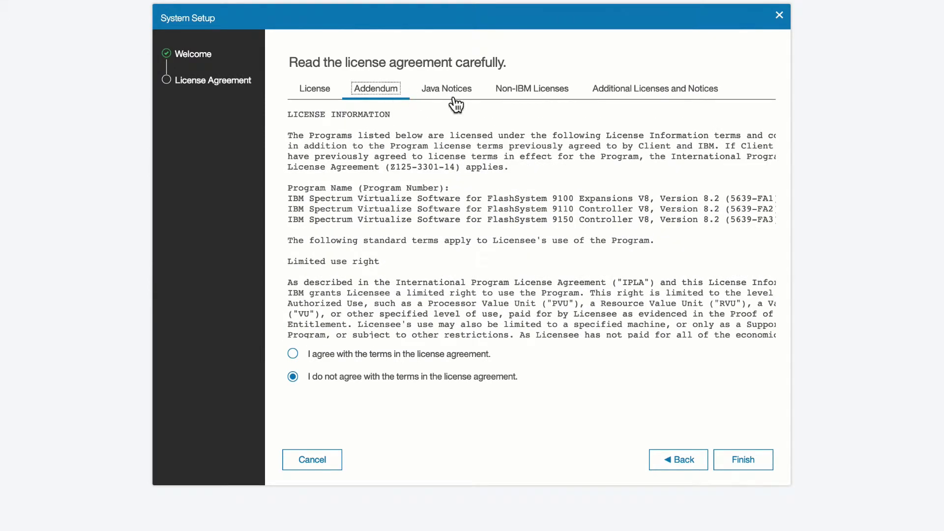
click(453, 94)
click(525, 102)
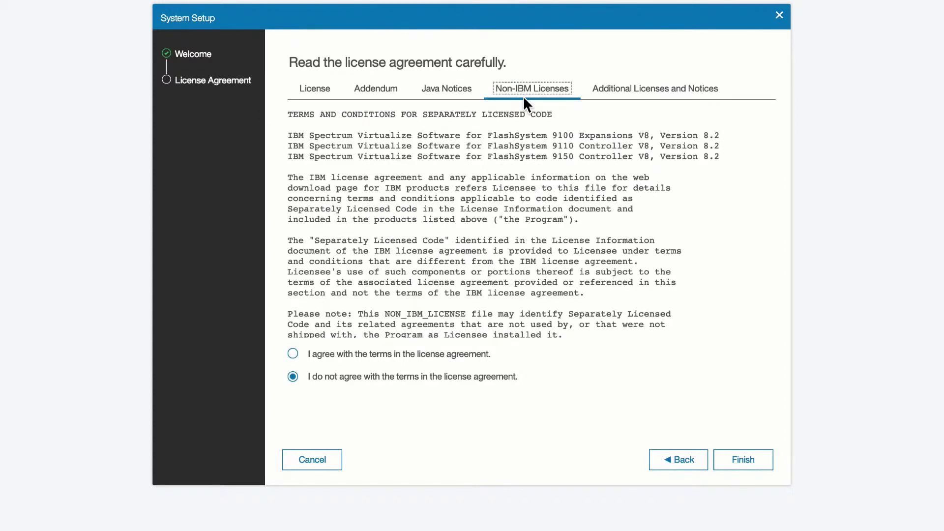
click(683, 94)
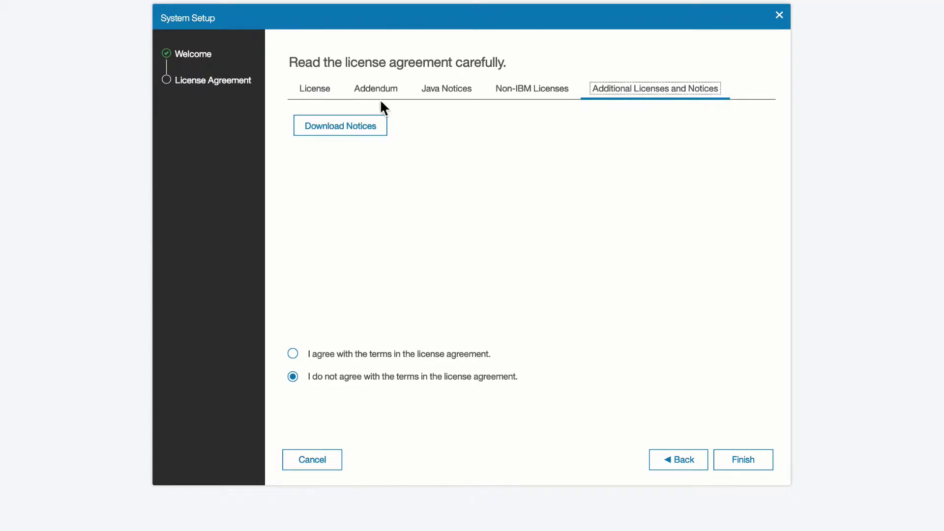
click(322, 88)
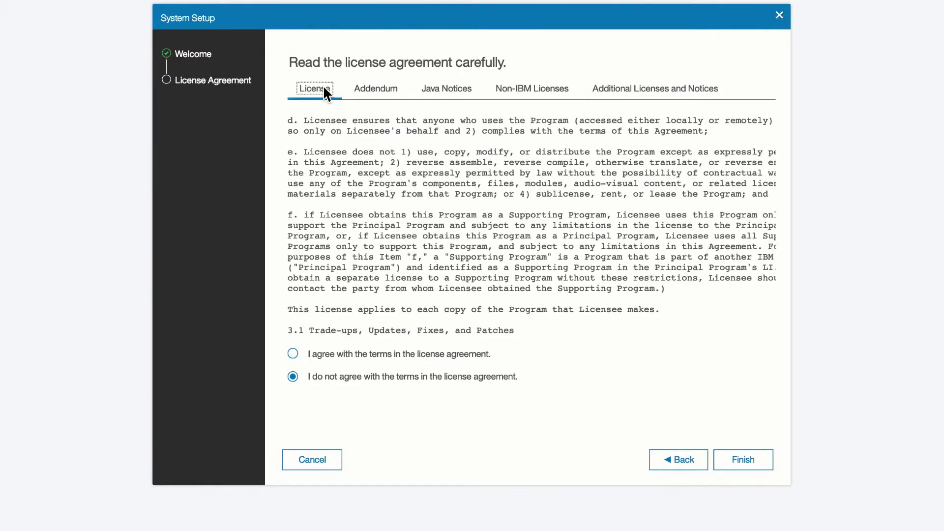
click(293, 354)
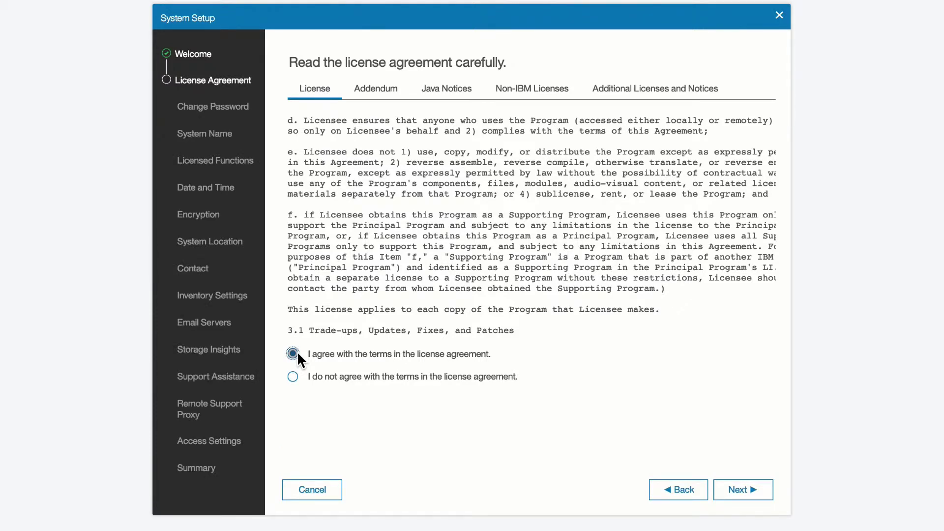
Set a new administrator password, confirming it in both fields, and apply the change.
click(746, 488)
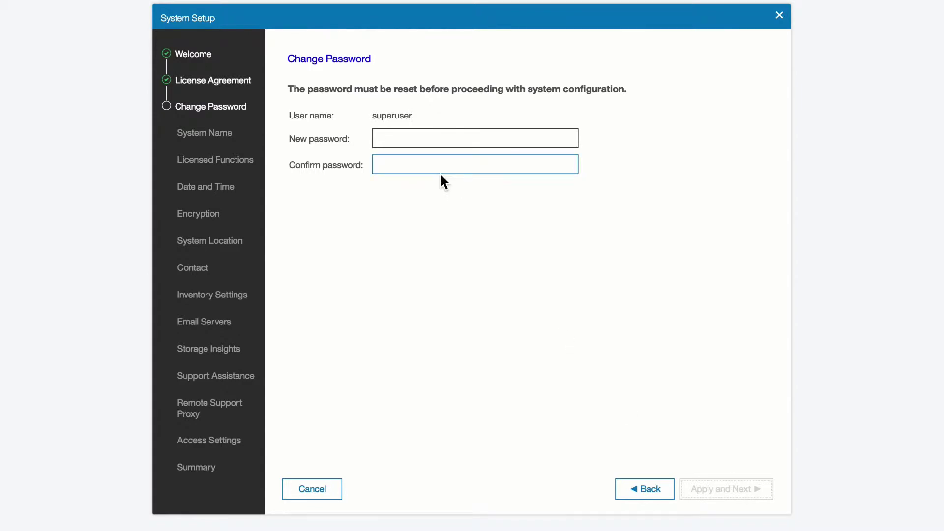
click(438, 142)
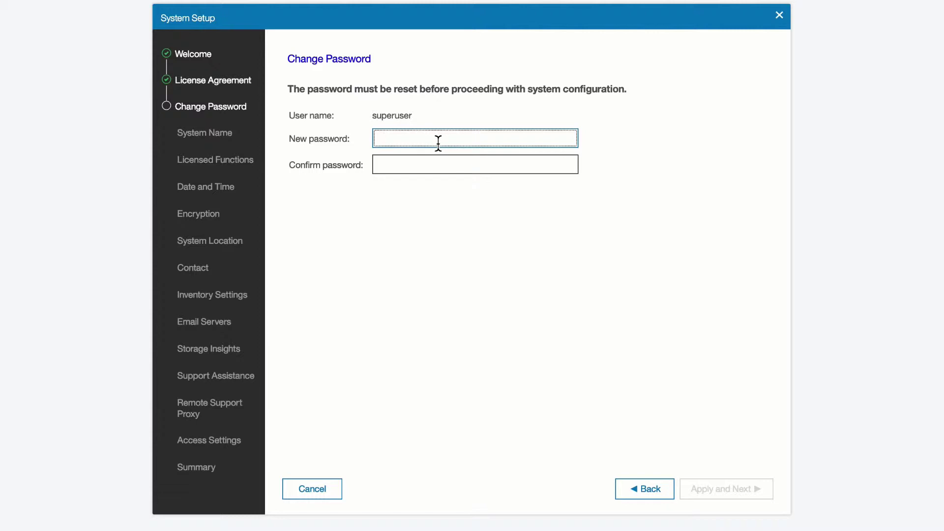
text(•••••••••)
key(Tab)
text(•••••••)
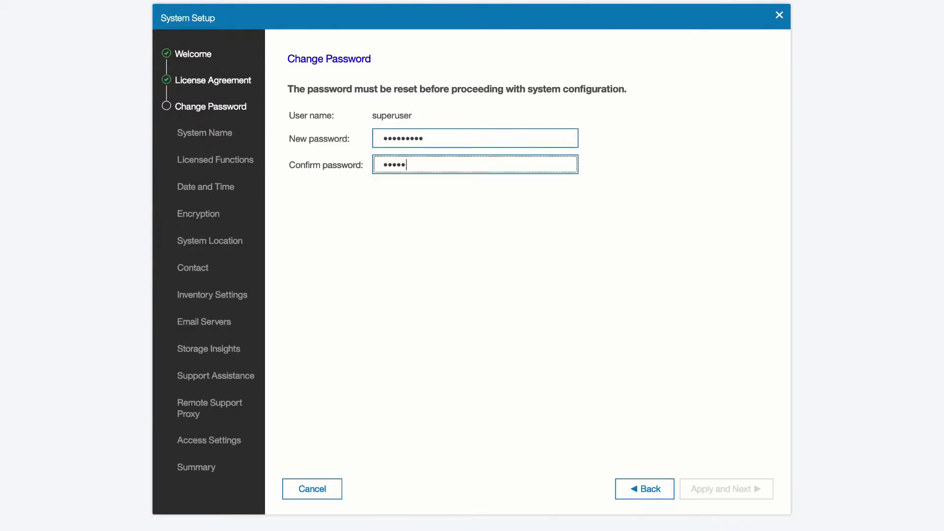
text(••)
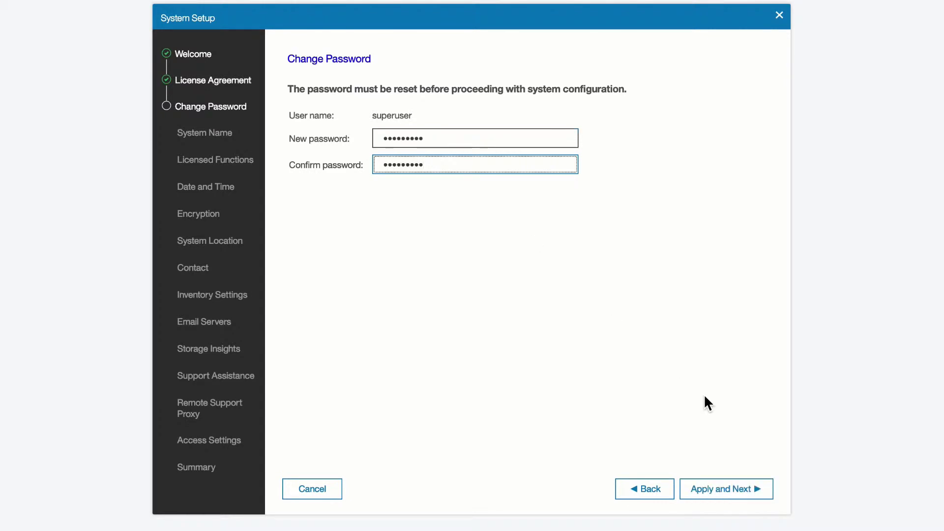
click(723, 488)
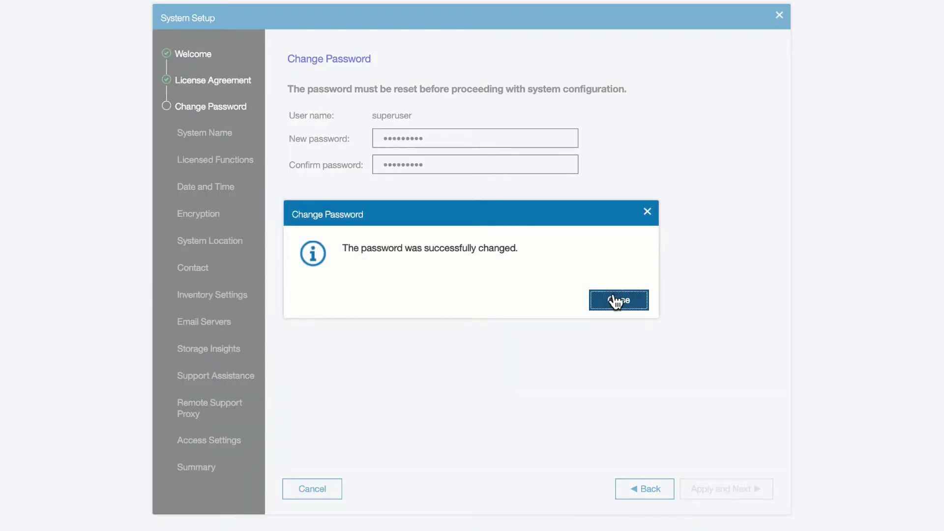
click(616, 298)
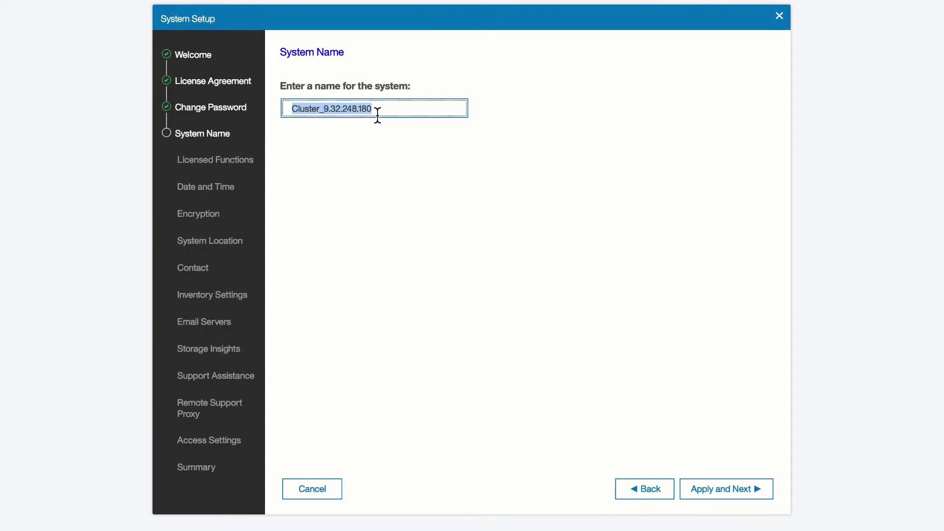
Replace the default name Cluster_9.32.248.180 with MacBeth and apply it.
drag(377, 114, 291, 110)
text(MacB)
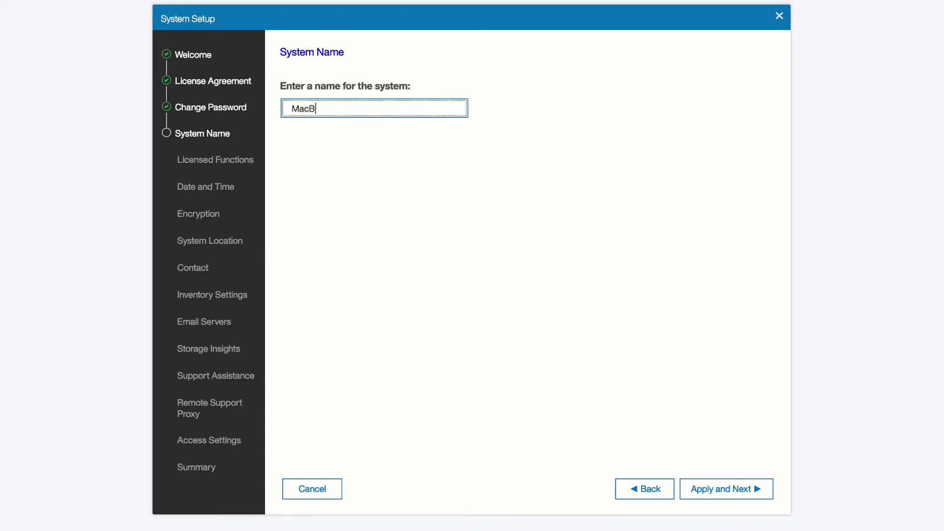
text(eth)
click(735, 489)
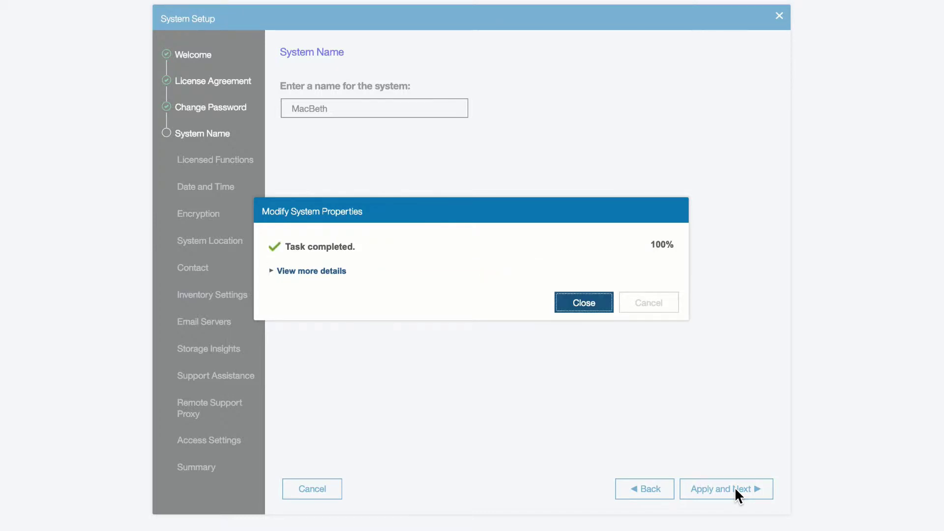
click(568, 305)
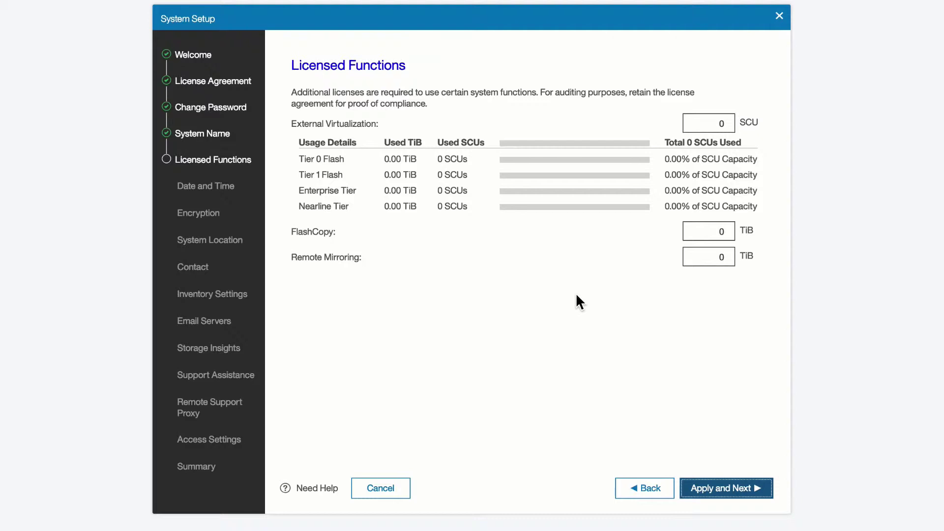
click(734, 262)
mouse_move(368, 258)
mouse_move(347, 231)
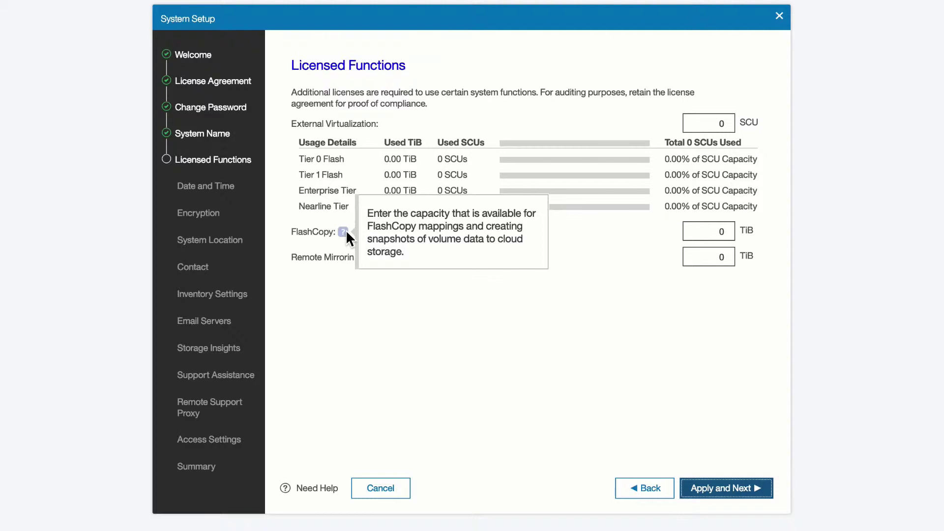
mouse_move(352, 159)
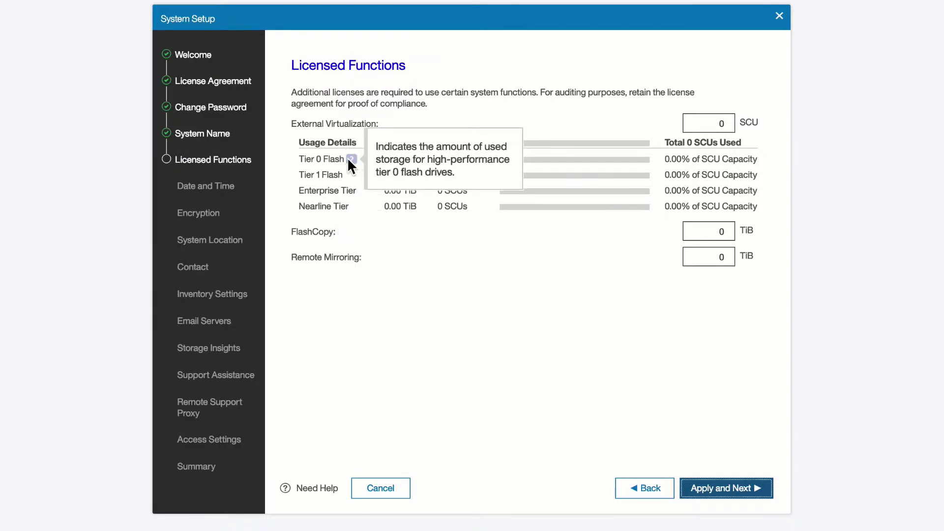
mouse_move(352, 180)
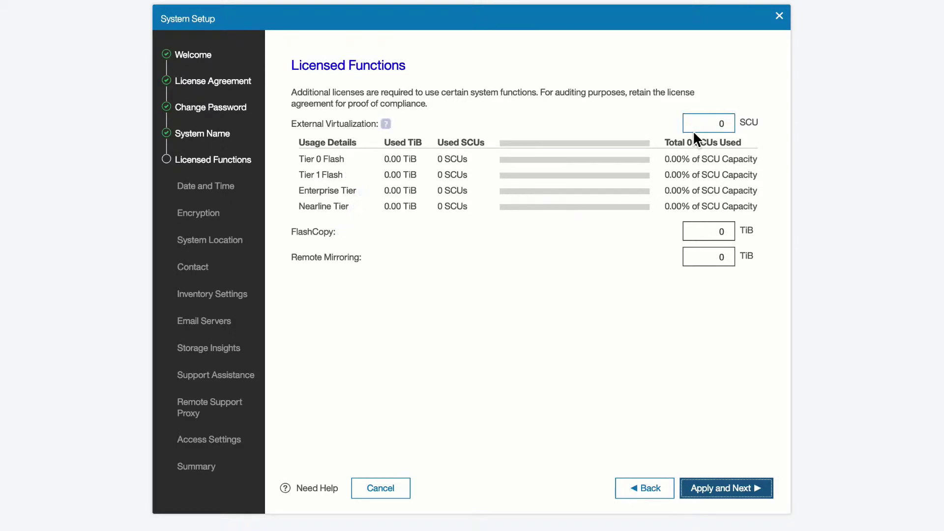
Leave External Virtualization and FlashCopy licensed capacities at 0 and apply the licenses.
click(706, 123)
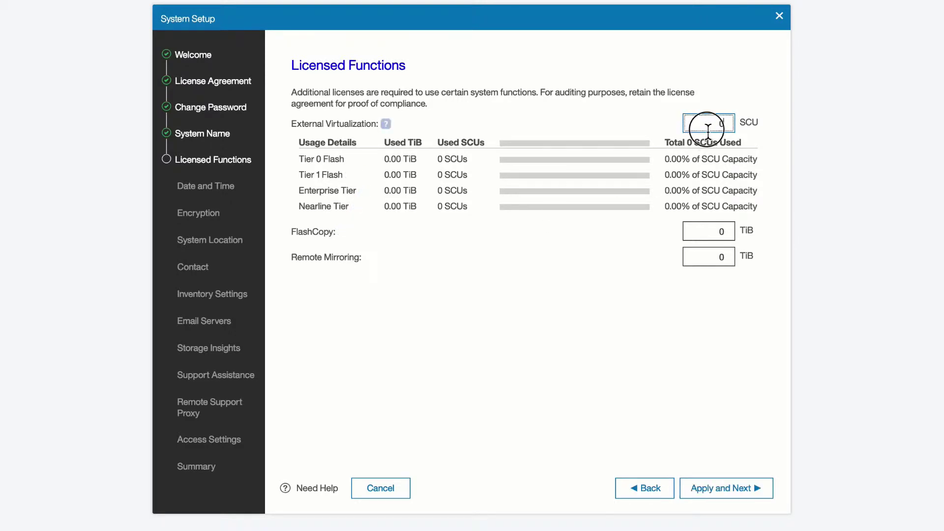
drag(736, 125, 710, 127)
mouse_move(386, 127)
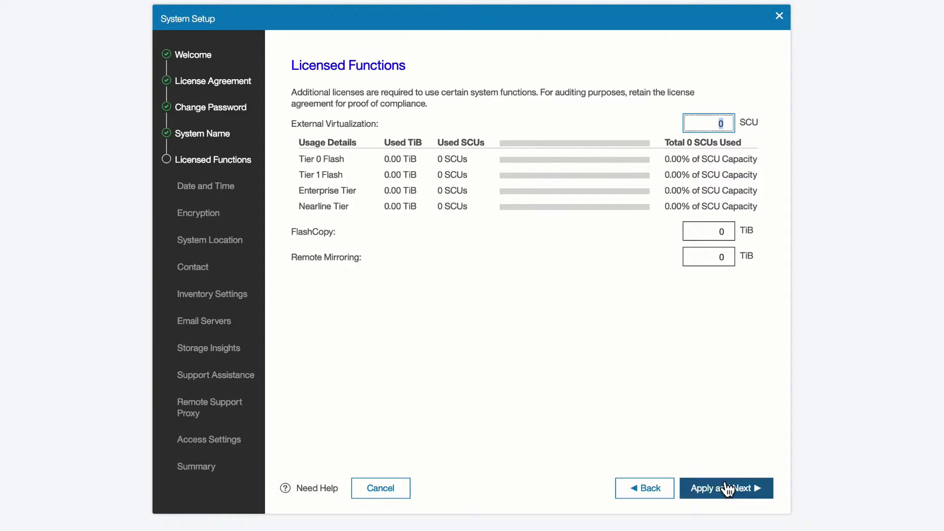
click(721, 233)
double_click(731, 236)
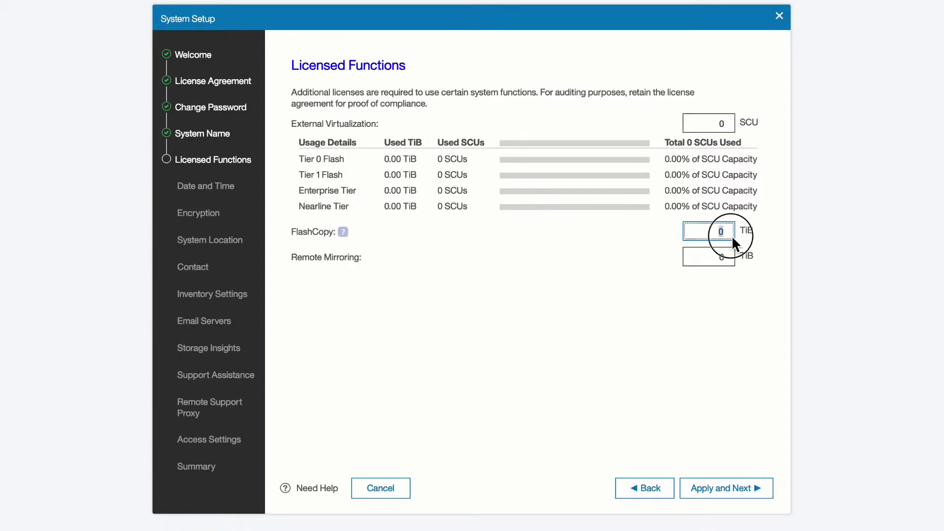
click(716, 488)
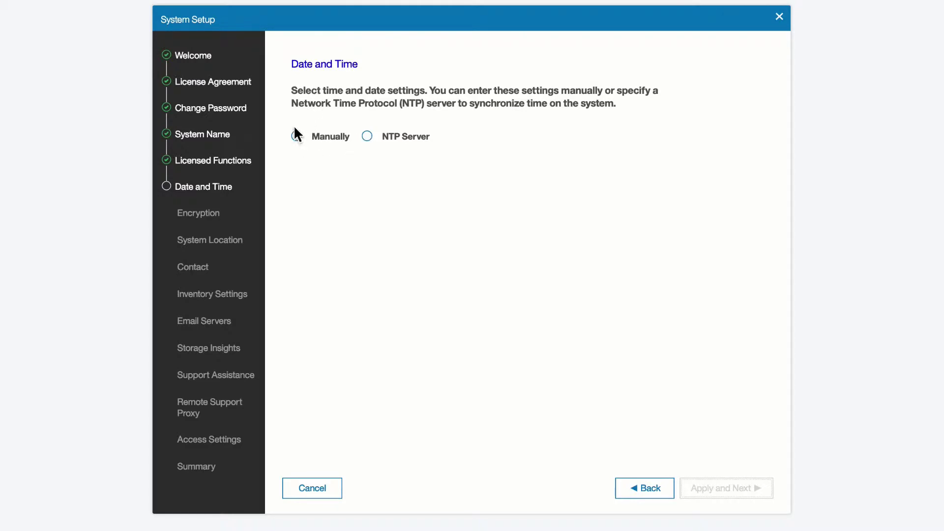
Use NTP server 9.32.248.200 with Eastern Time (US & Canada) and apply.
click(368, 137)
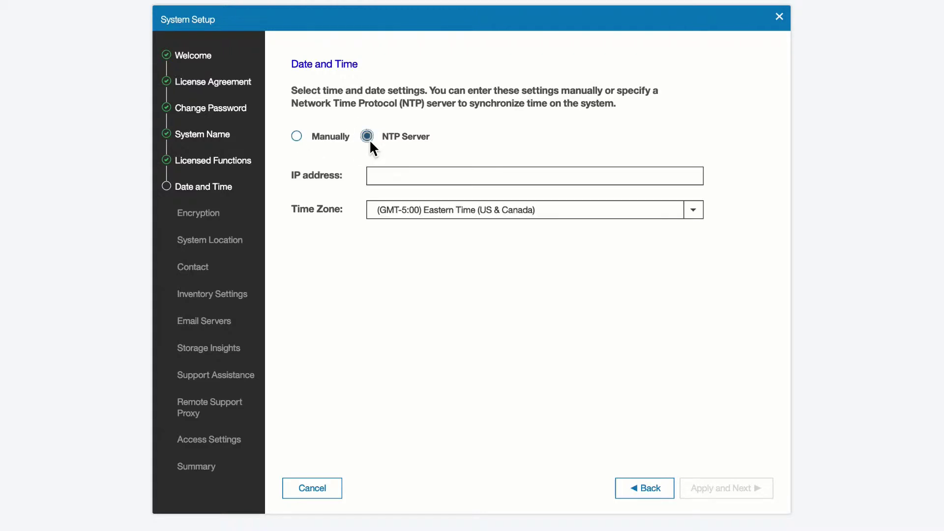
click(443, 177)
text(9.32)
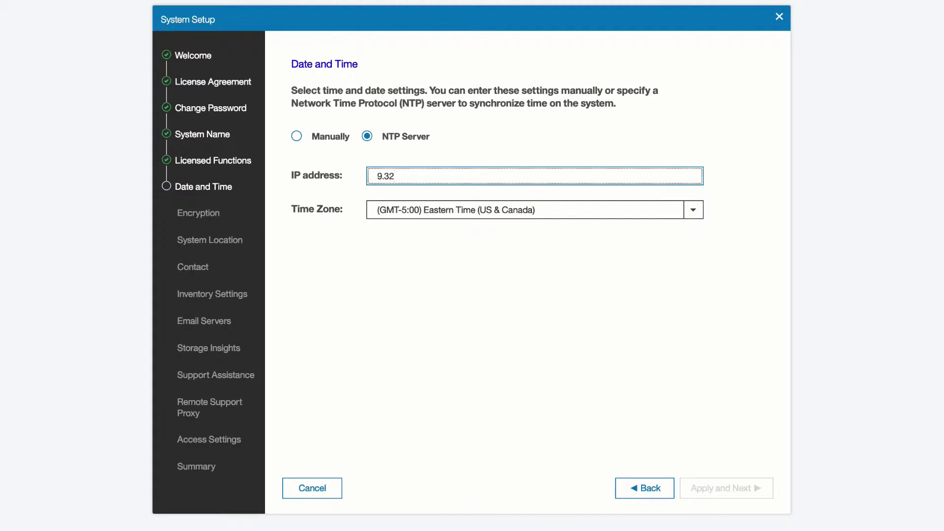
text(.248.200)
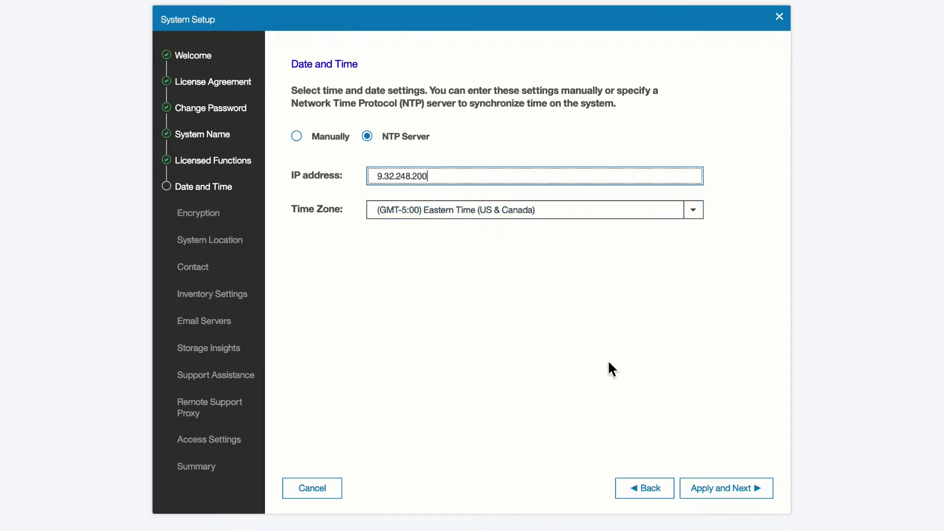
click(746, 491)
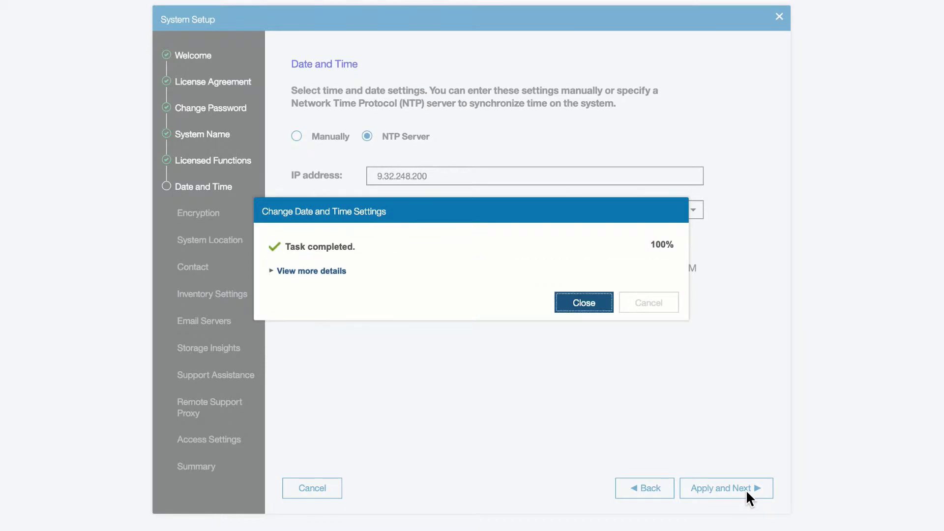
Inspect the NTP server and time zone svctask commands in the task log, then close it.
click(588, 310)
click(277, 274)
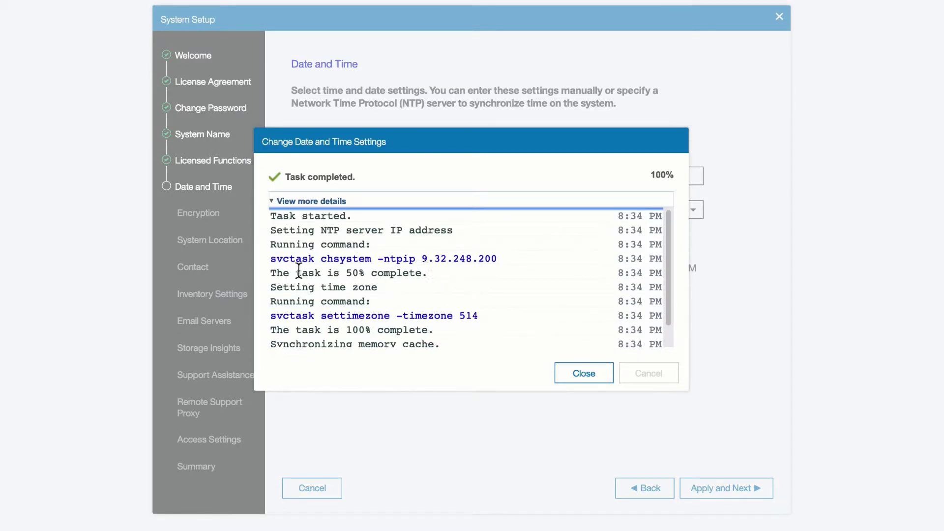
drag(273, 266, 490, 265)
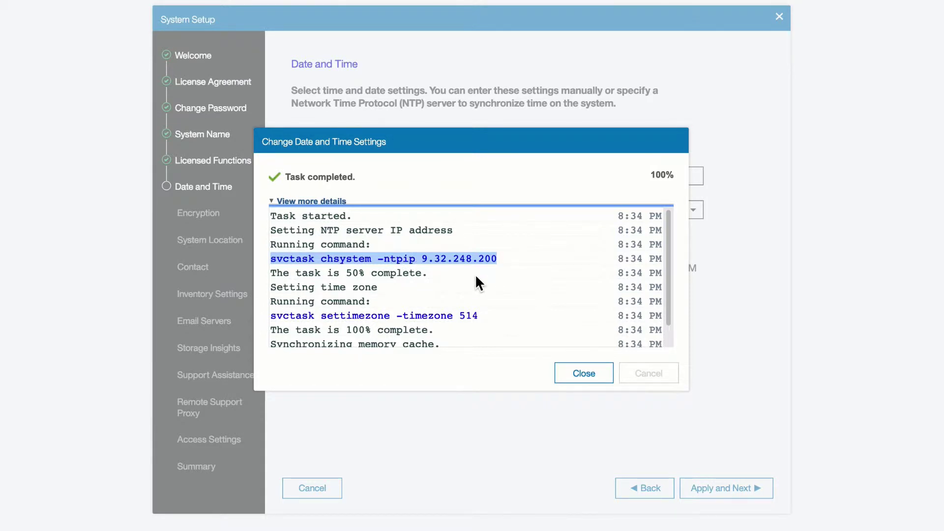
scroll(475, 291, down, 1)
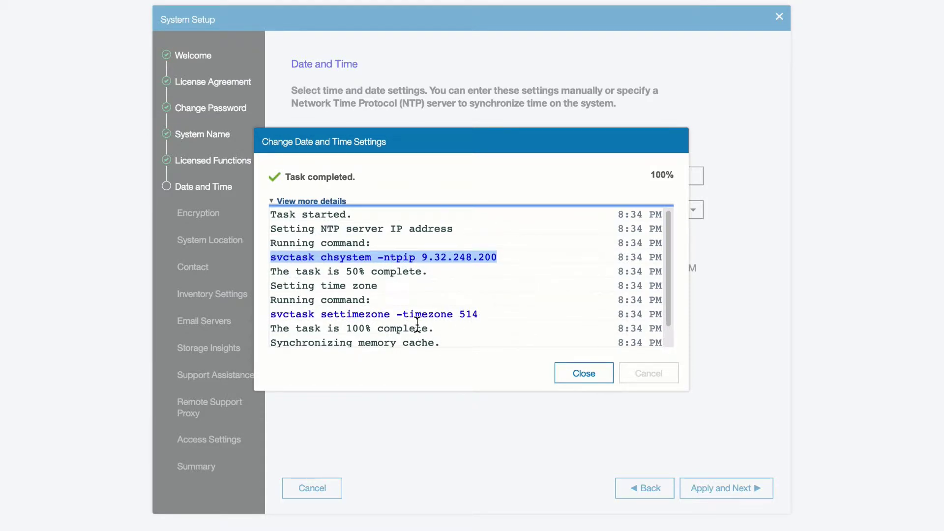
drag(272, 310, 485, 321)
click(596, 378)
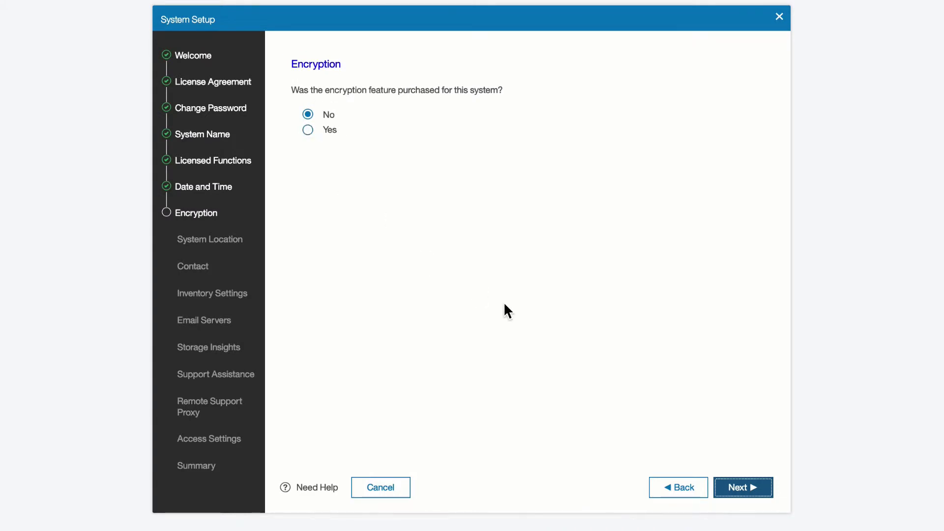
Keep encryption at No, accept the system location, and check the contact phone and e-mail fields.
click(764, 490)
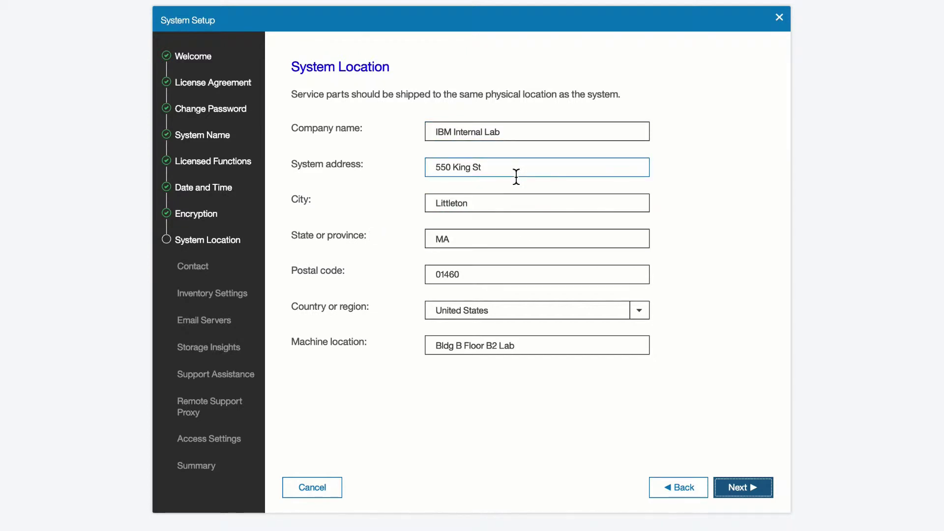
mouse_move(376, 169)
mouse_move(369, 129)
mouse_move(319, 204)
click(743, 487)
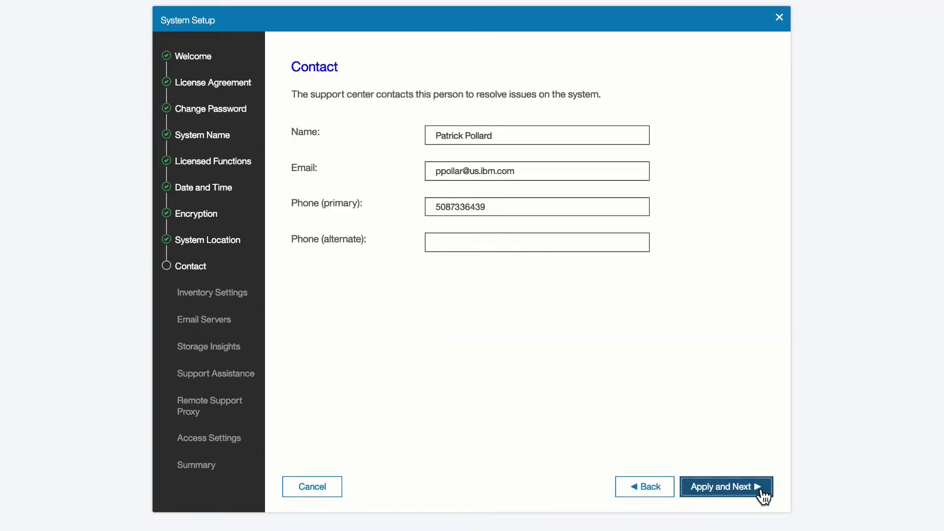
click(436, 248)
click(578, 170)
Apply the contact details, then apply daily inventory settings with configuration reporting left on.
click(738, 488)
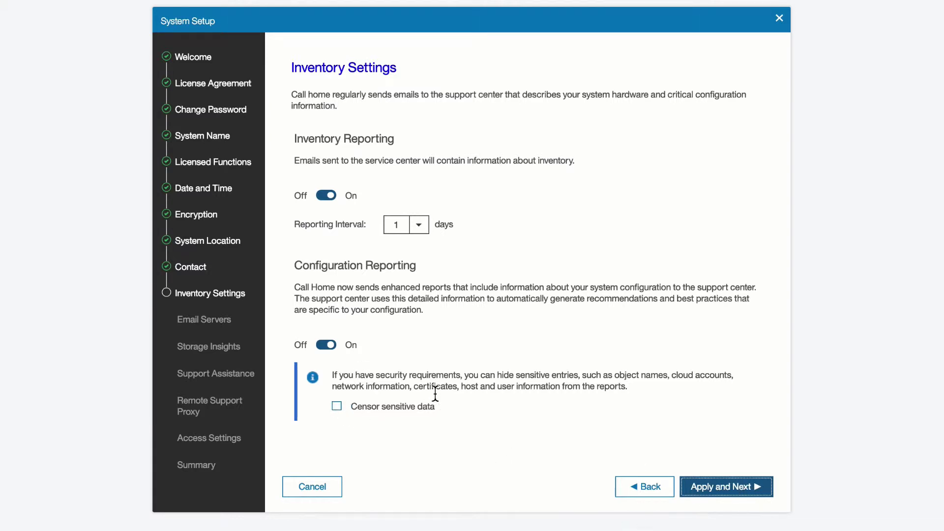
click(327, 345)
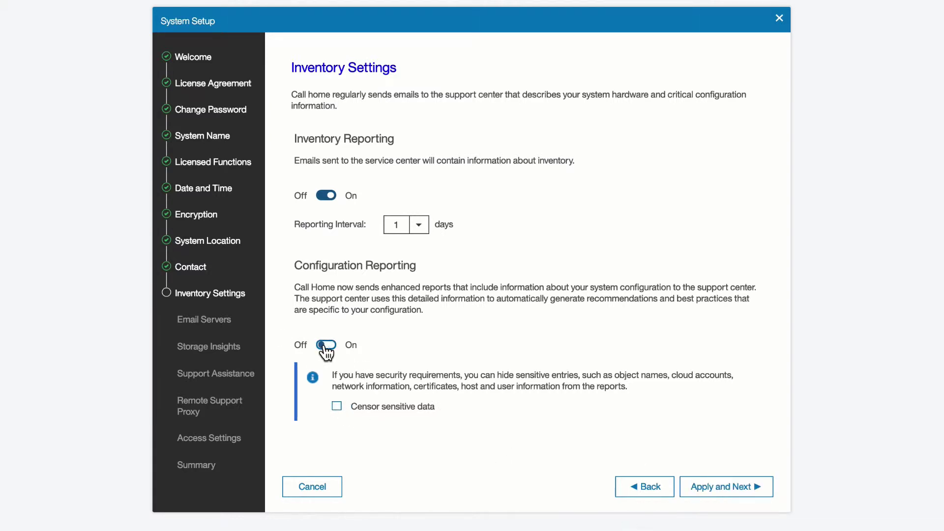
click(329, 345)
click(727, 484)
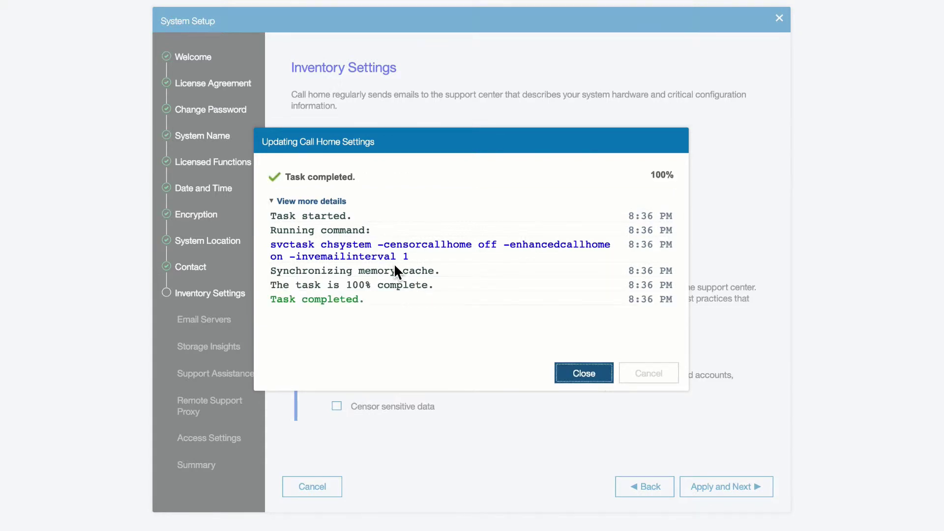
click(581, 377)
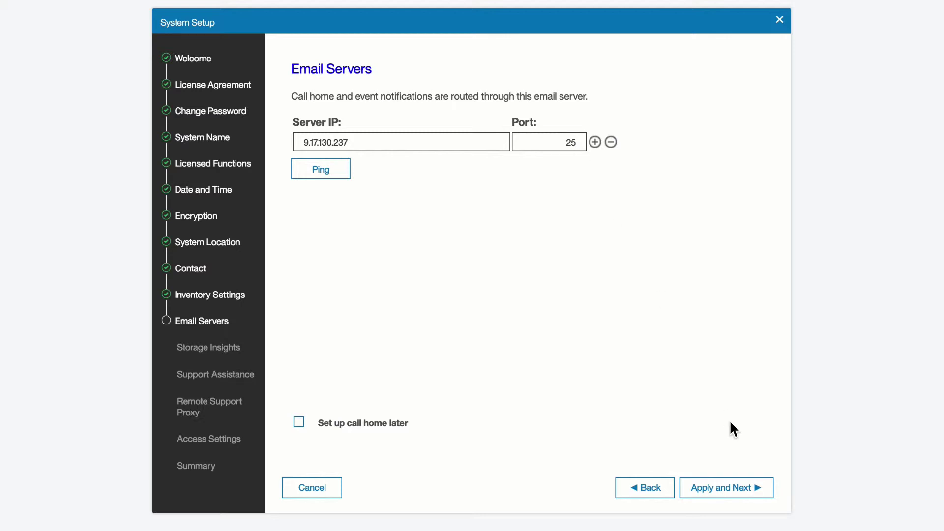
Apply email server 9.17.130.237 on port 25 and continue to Storage Insights.
click(730, 484)
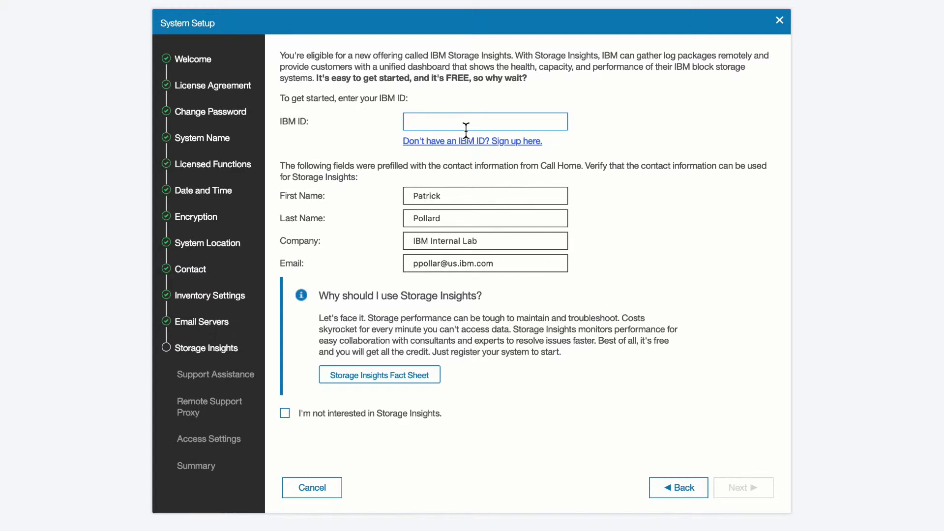
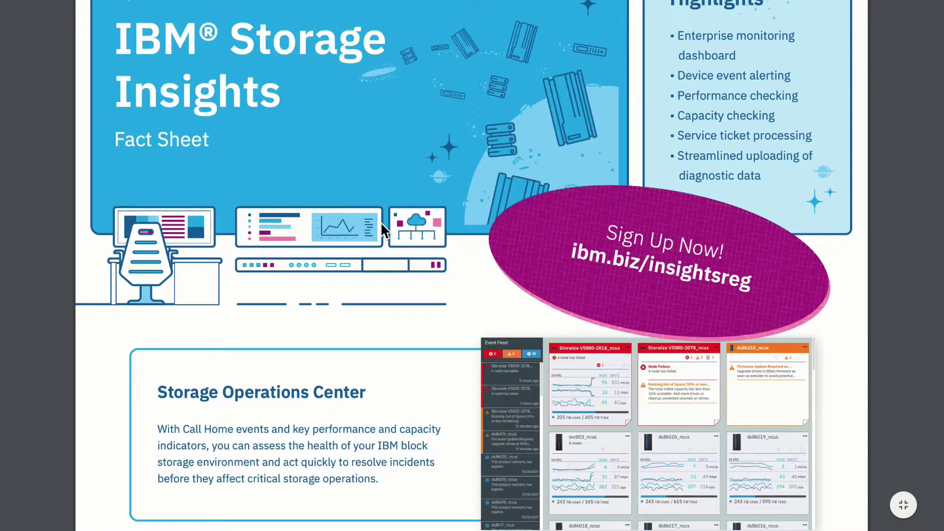
Enter the IBM ID e-mail for Storage Insights registration and continue through both Storage Insights pages.
scroll(381, 222, down, 3)
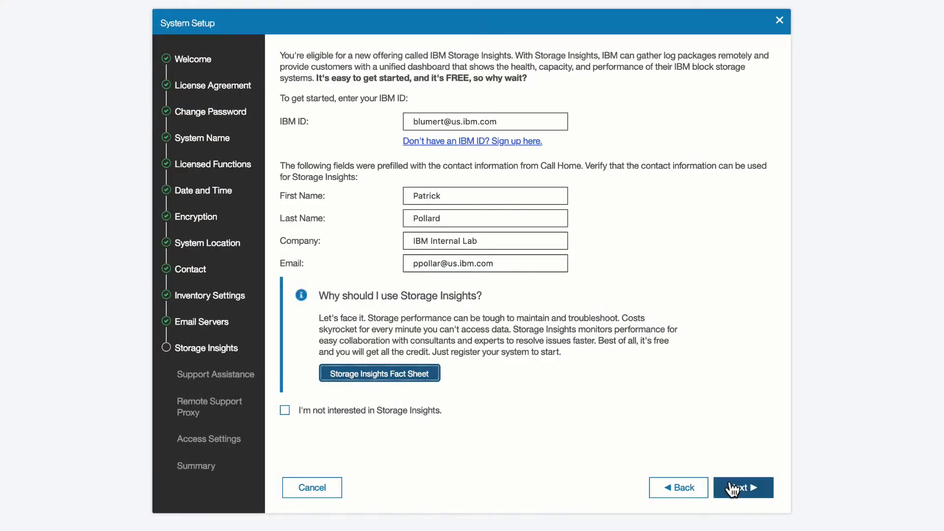
click(739, 487)
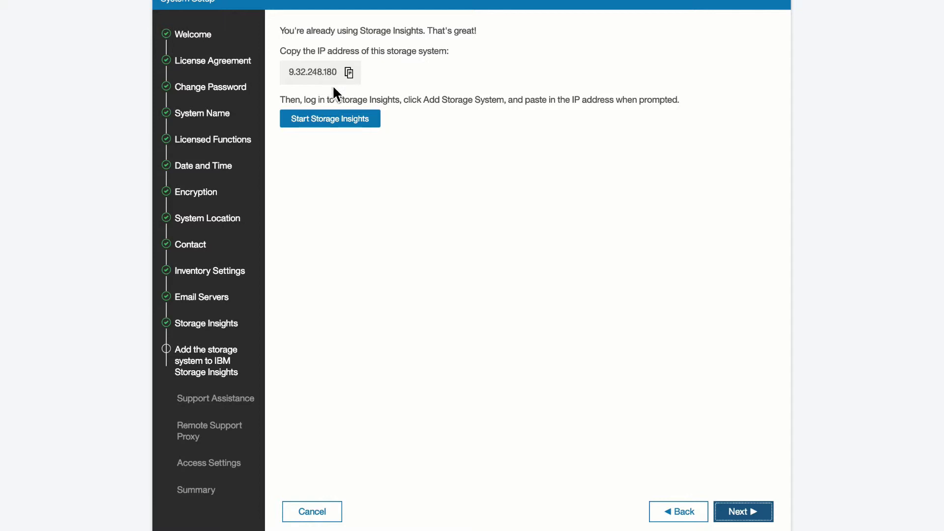
click(740, 509)
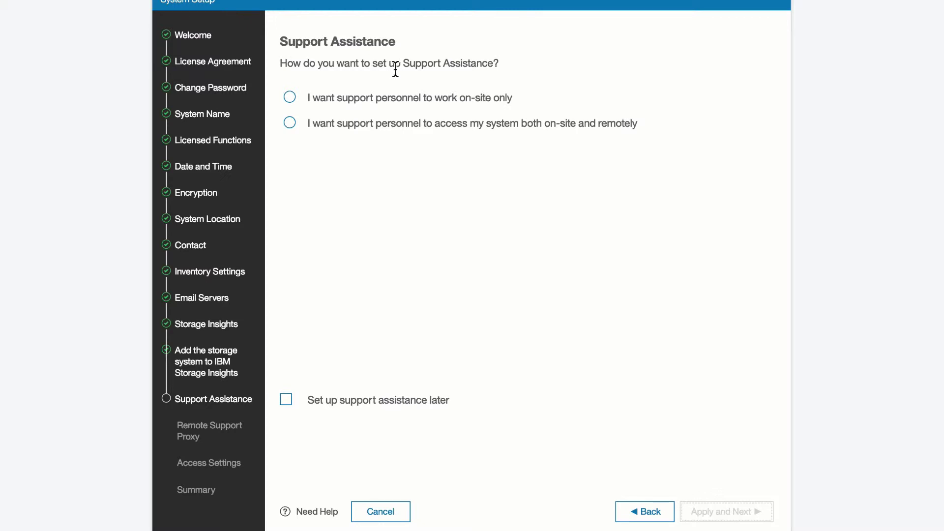
Set Support Assistance to allow both on-site and remote access, and apply it.
click(289, 98)
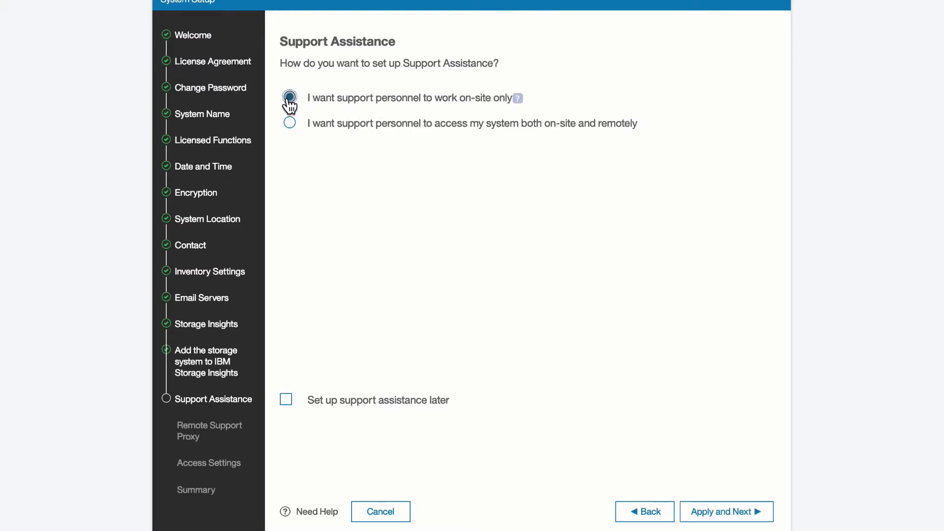
mouse_move(518, 99)
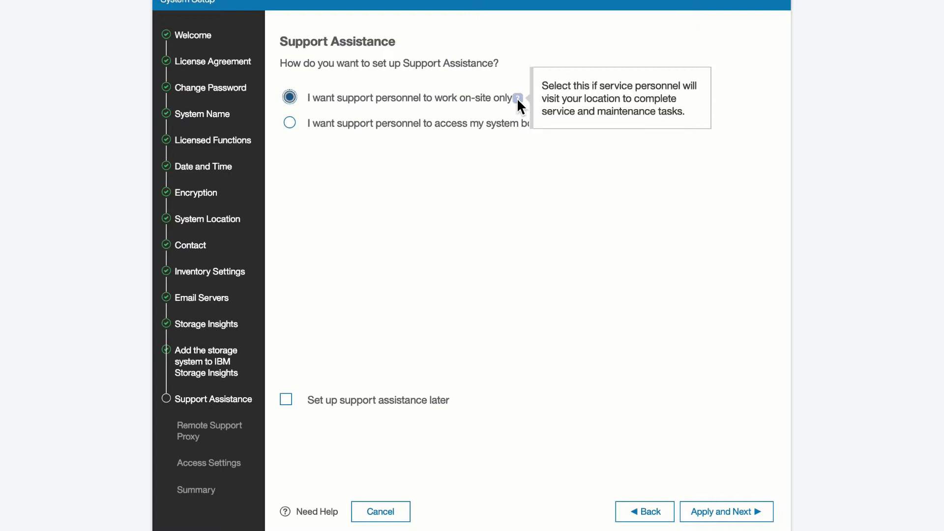
click(290, 122)
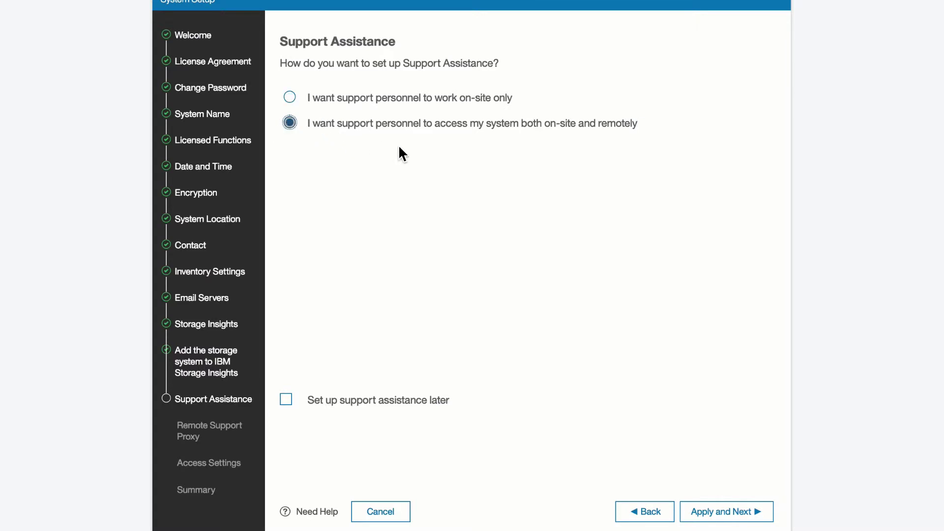
mouse_move(642, 124)
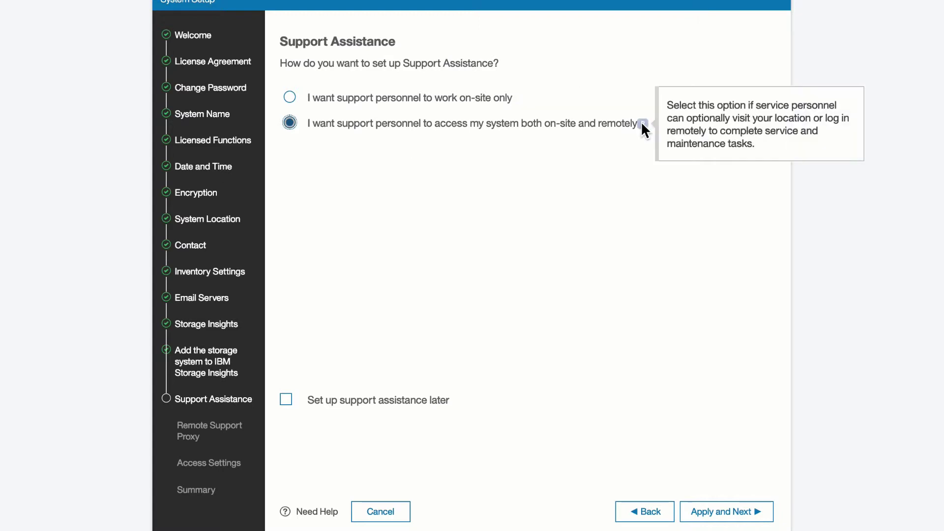
click(727, 513)
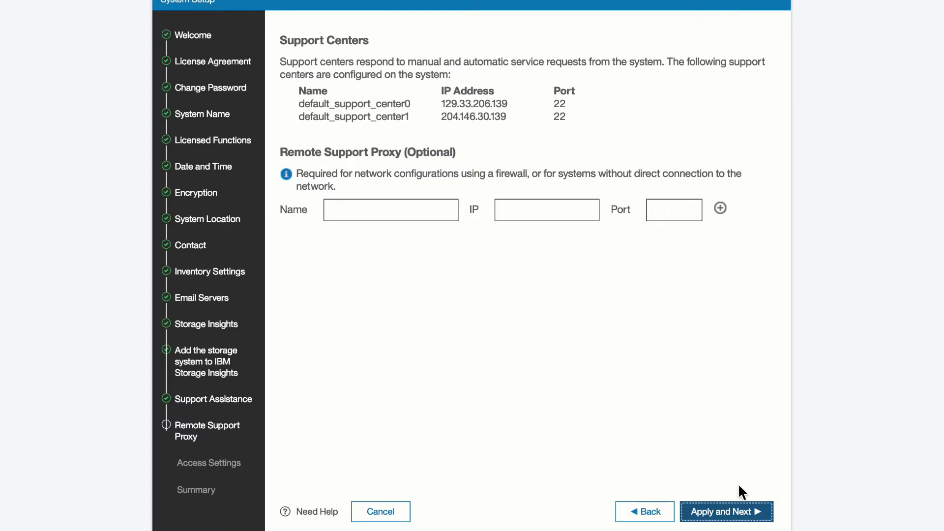
Skip the remote support proxy, set remote access to At Any Time, and apply it.
click(419, 206)
click(721, 514)
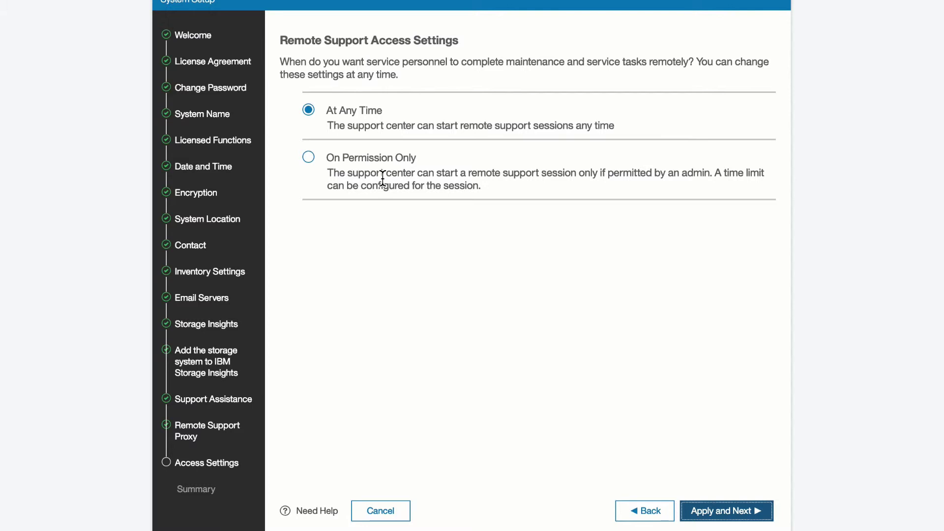
click(309, 157)
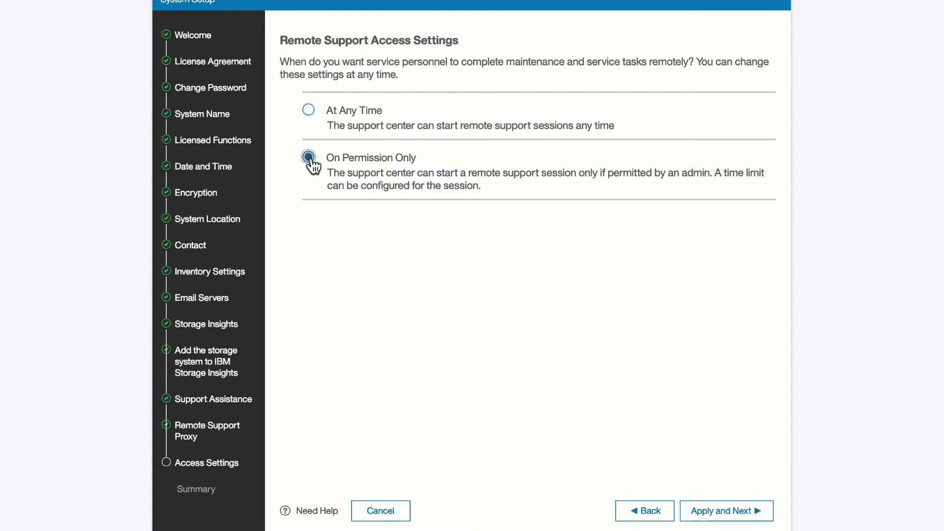
click(308, 111)
click(715, 511)
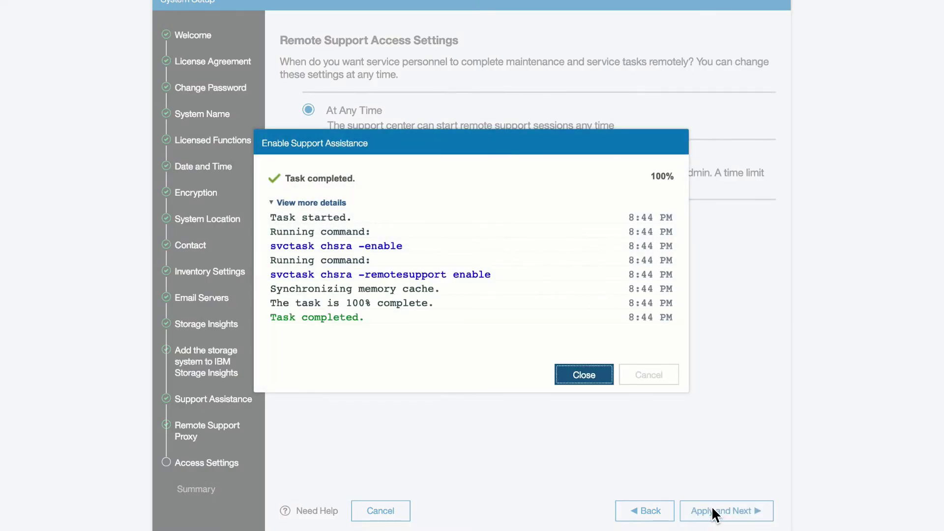
click(593, 383)
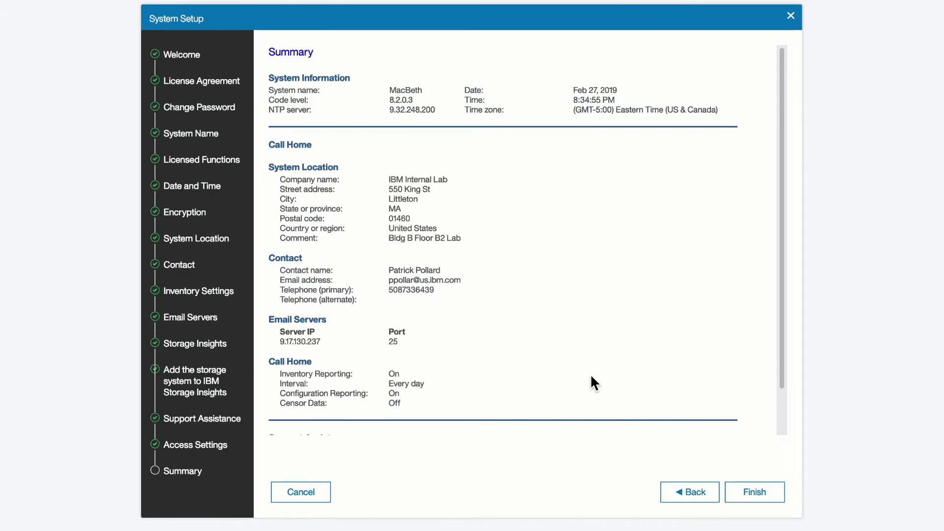
Review the setup Summary settings and finish the wizard to run system initialization.
scroll(707, 308, down, 2)
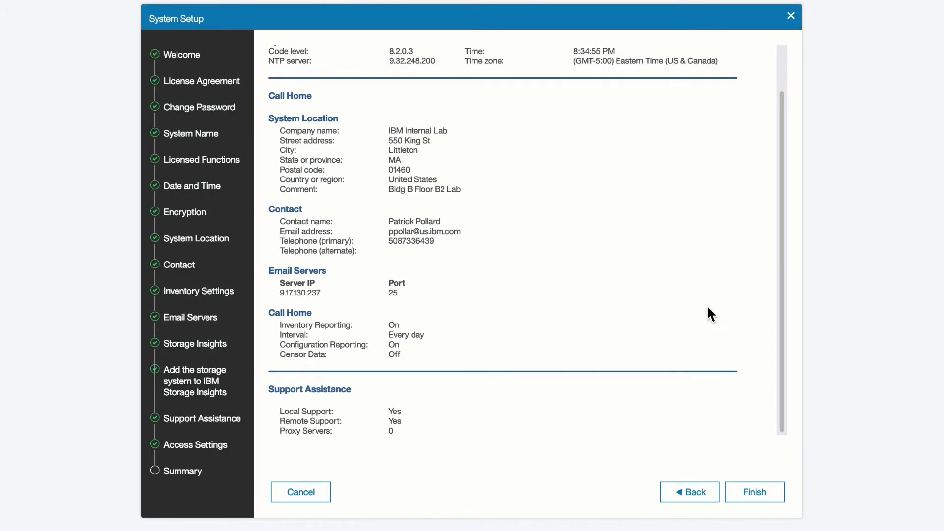
scroll(707, 308, up, 2)
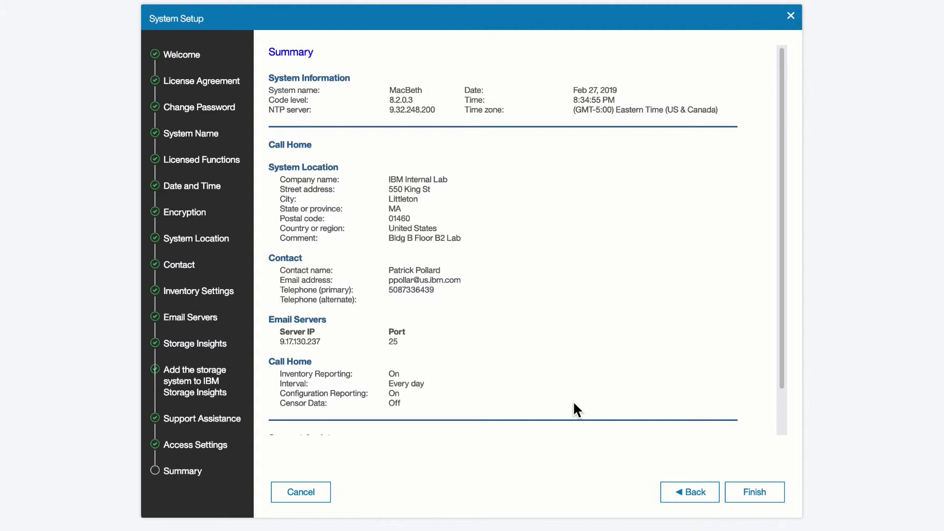
click(751, 498)
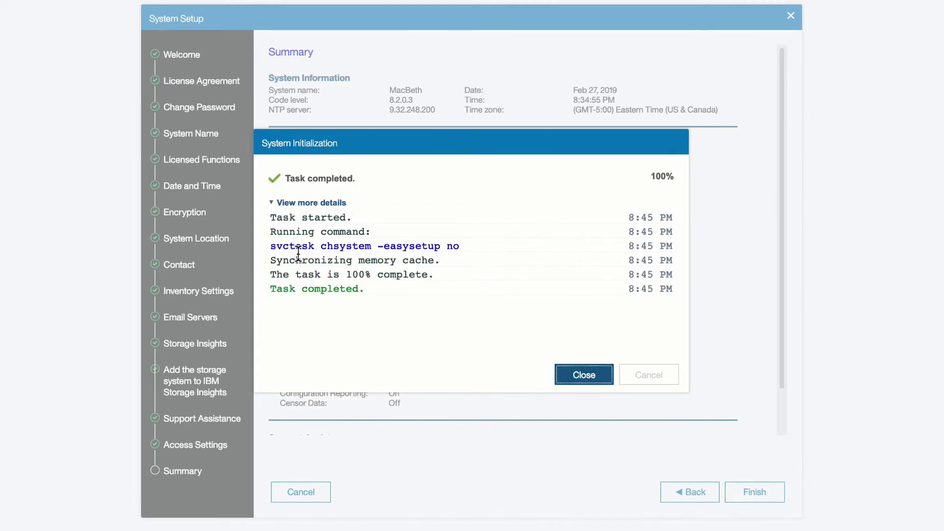
Highlight the chsystem command in the System Initialization task log.
drag(270, 247, 455, 249)
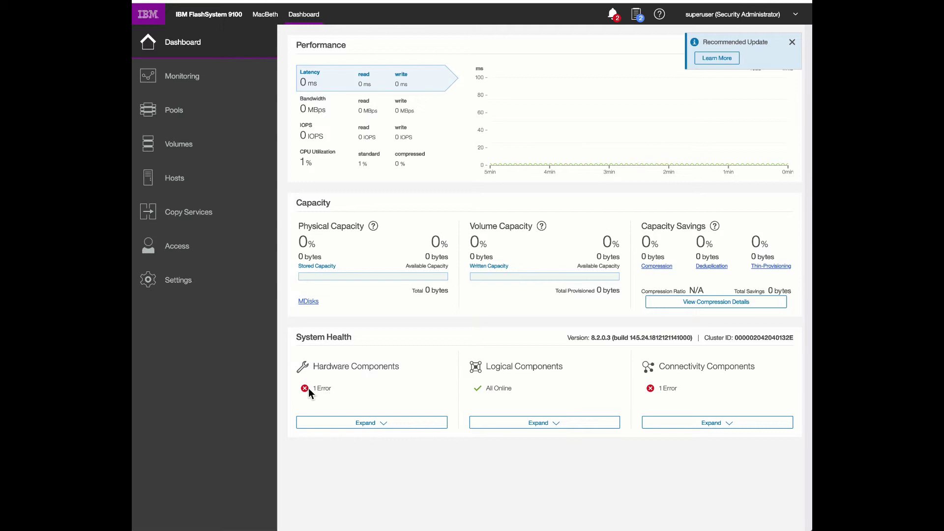
click(365, 424)
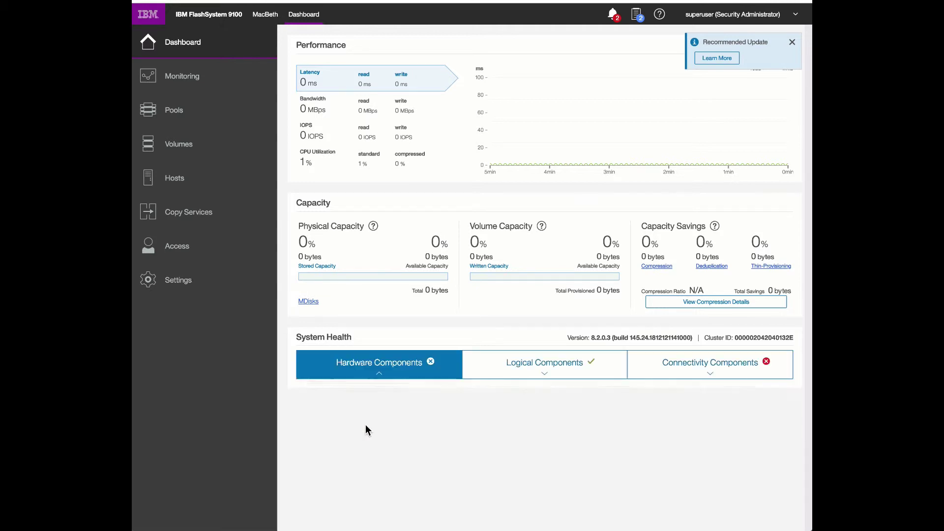
scroll(365, 423, down, 2)
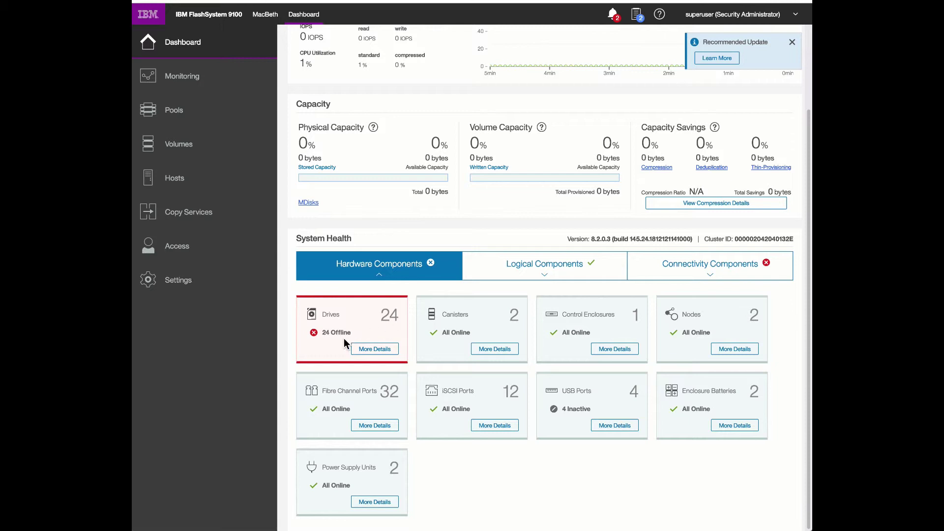
click(567, 274)
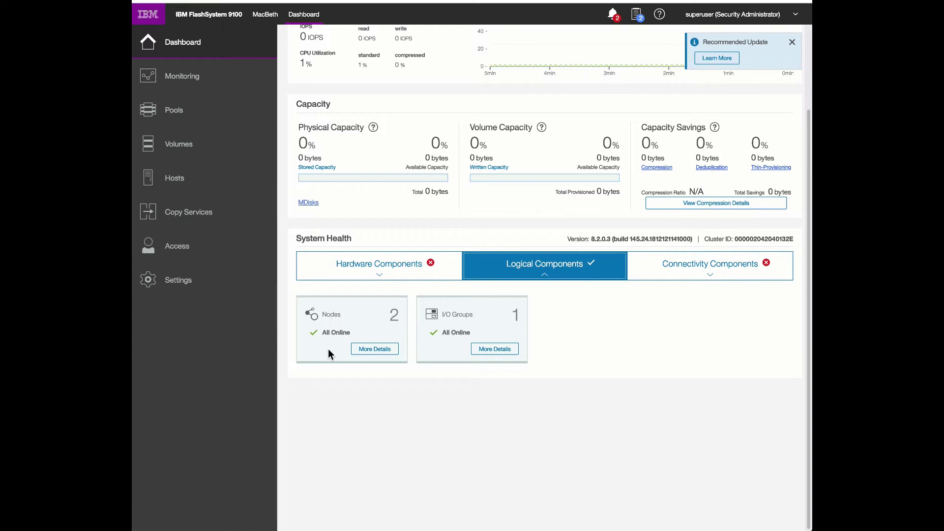
click(688, 277)
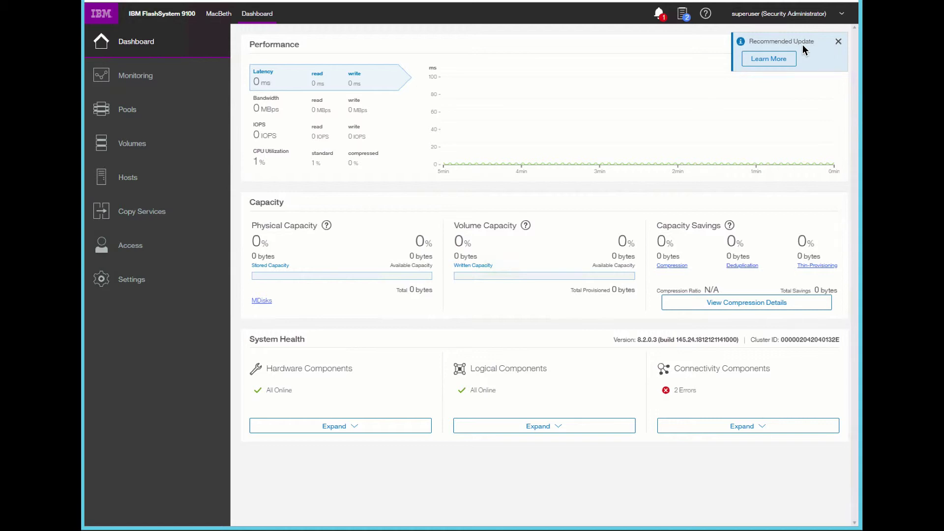
View the recommended 8.2.1.2 update details and choose Update Now.
click(778, 61)
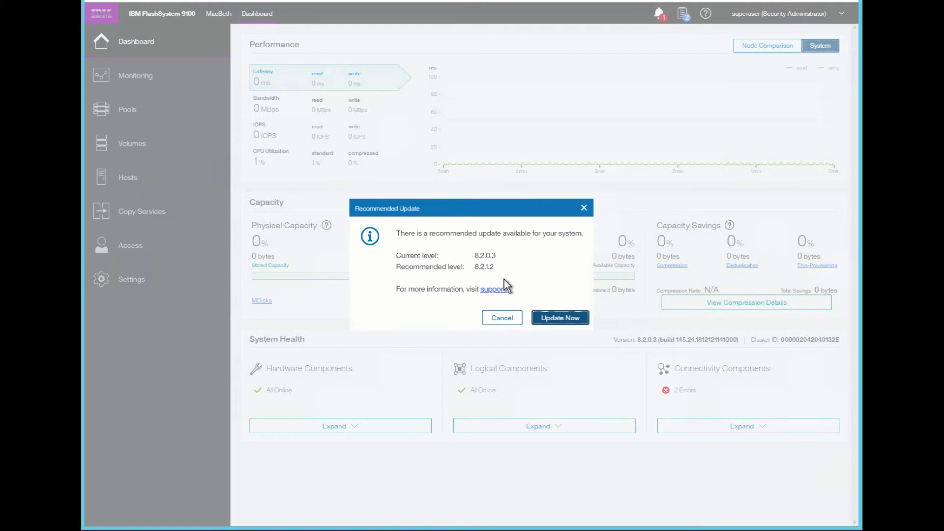
click(552, 319)
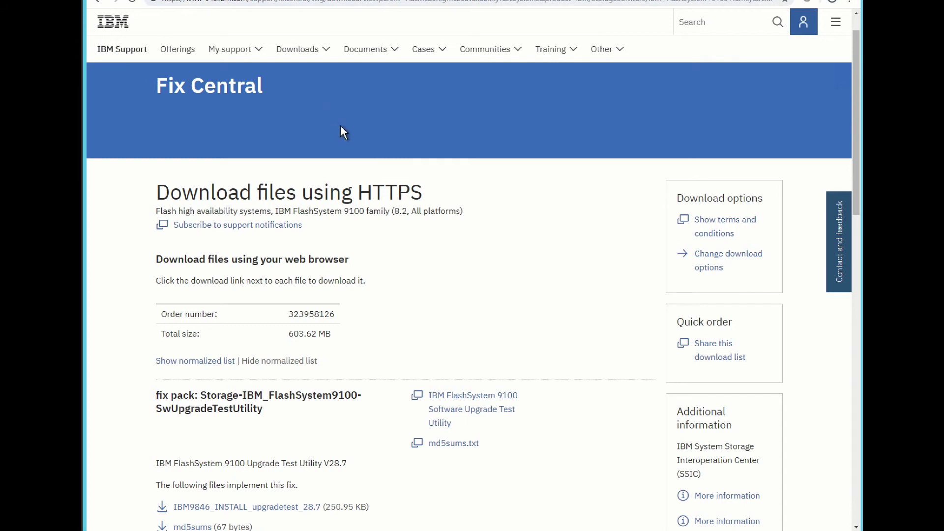
scroll(340, 125, down, 3)
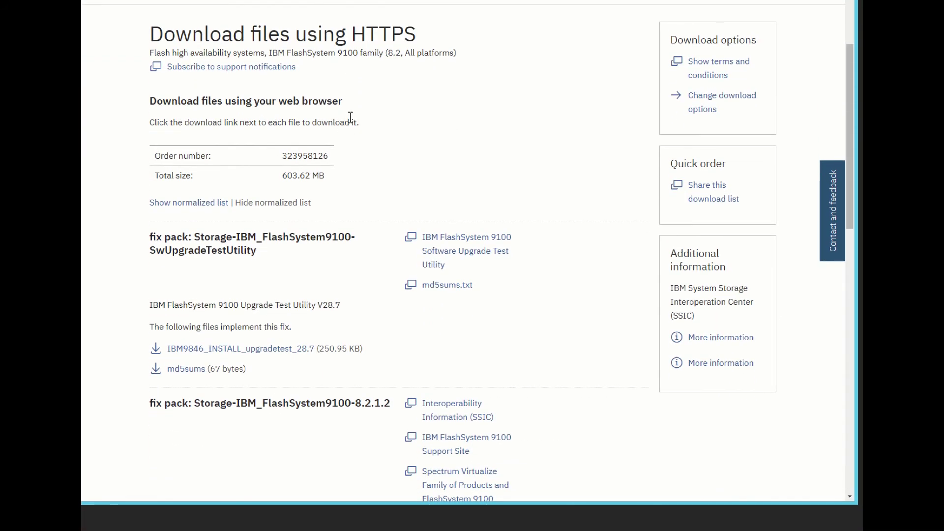
scroll(350, 122, down, 1)
scroll(352, 268, up, 5)
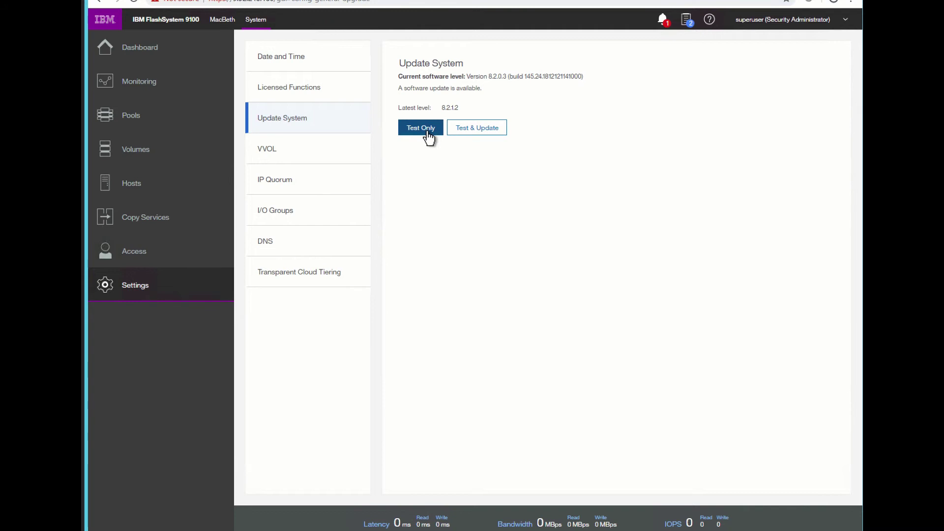
Start Test & Update with IBM9846_INSTALL_upgradetest_28.7 and the IBM_FlashSystem9100_INSTALL_8.2.1.2 package.
click(486, 132)
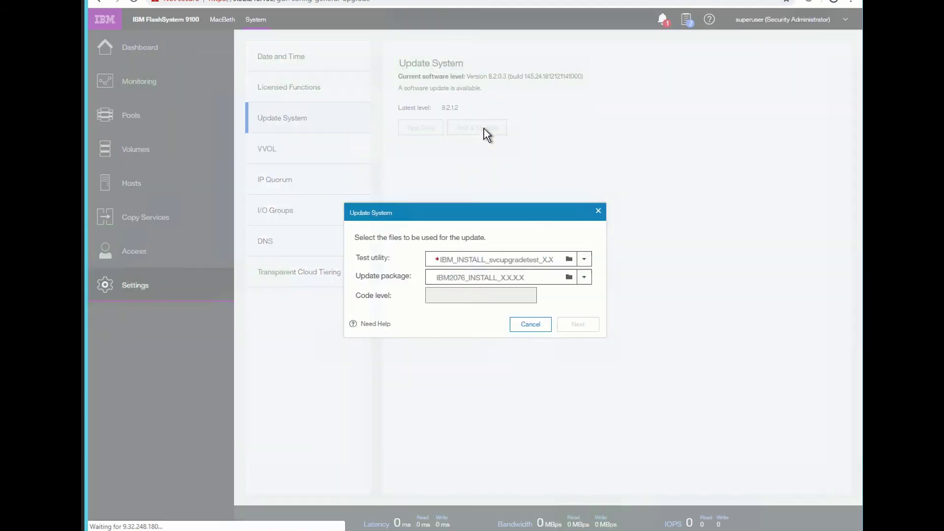
click(569, 259)
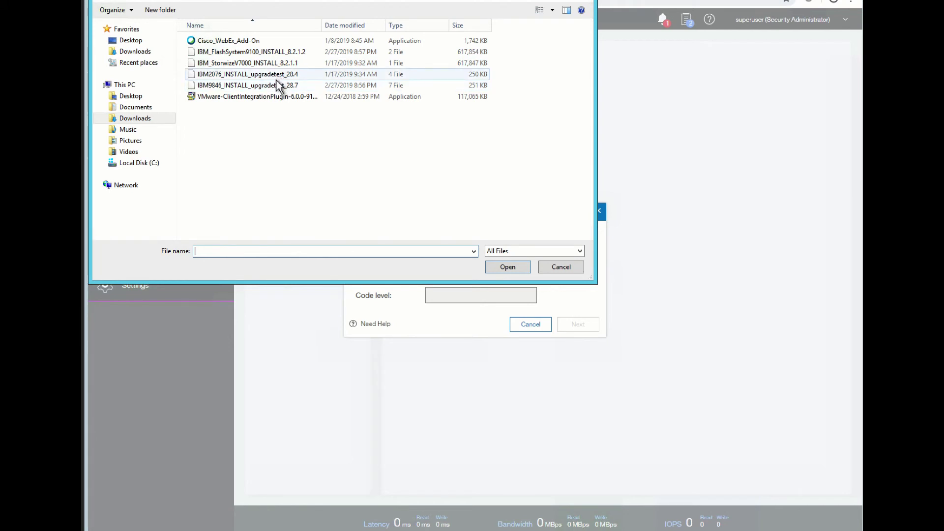
click(278, 89)
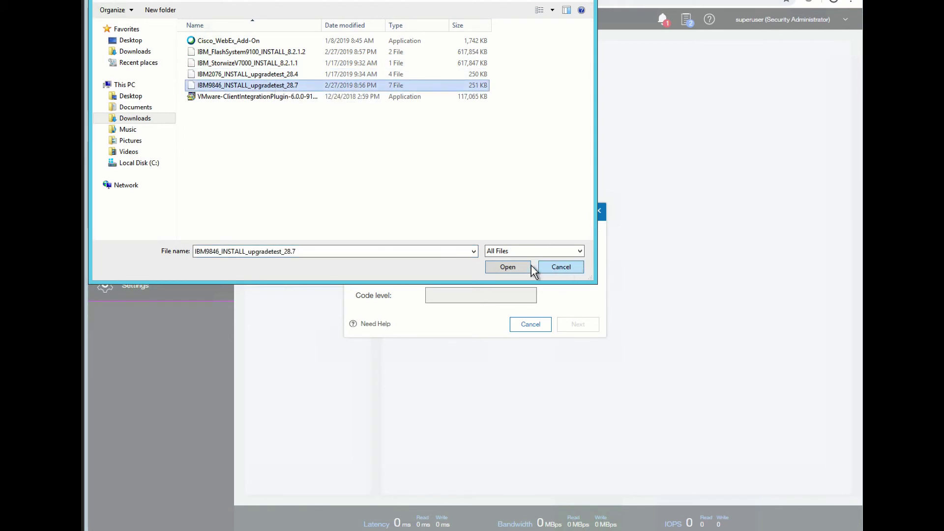
click(510, 267)
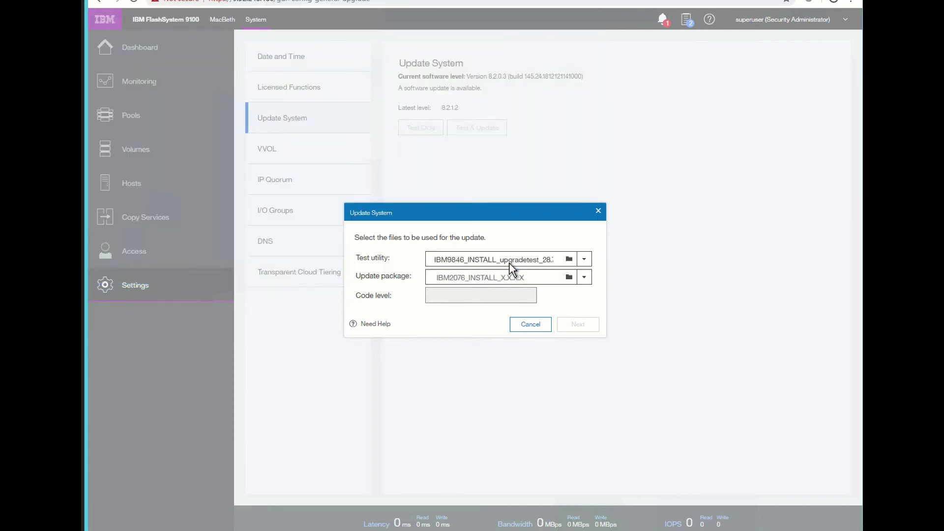
click(568, 277)
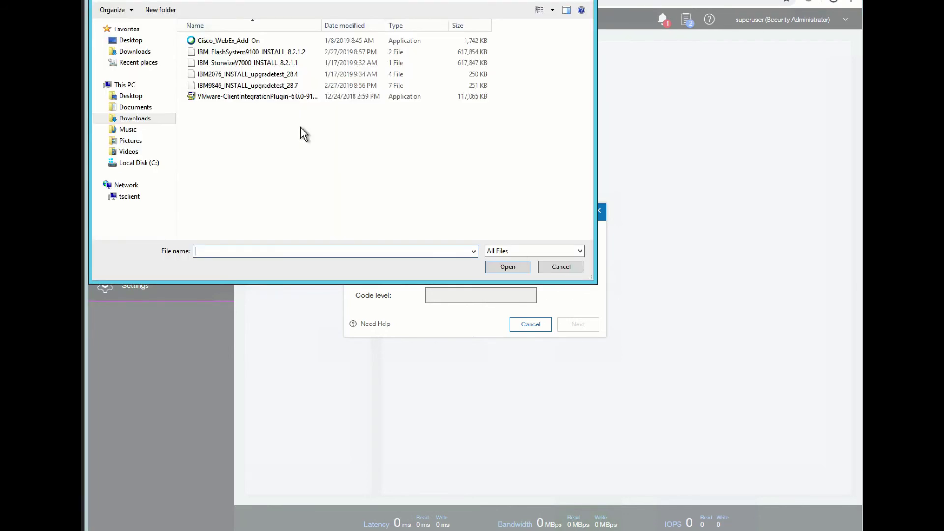
click(270, 54)
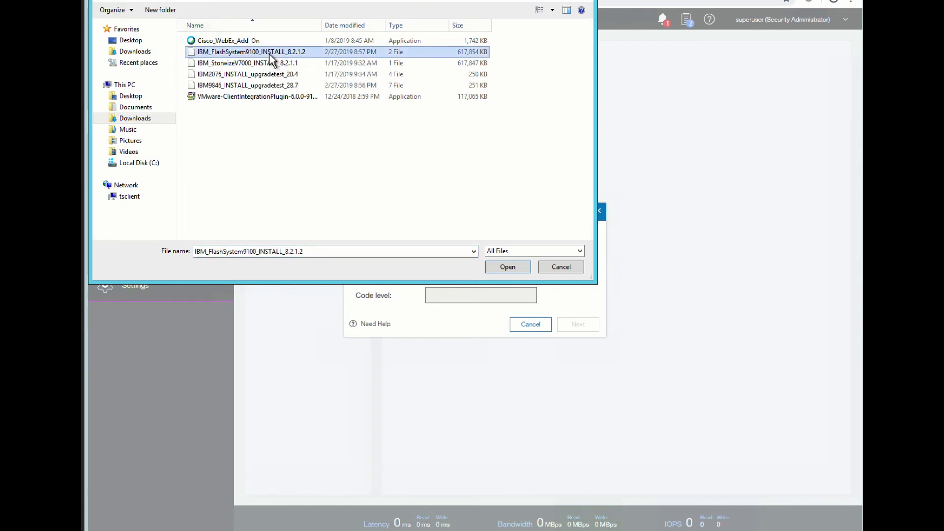
click(515, 265)
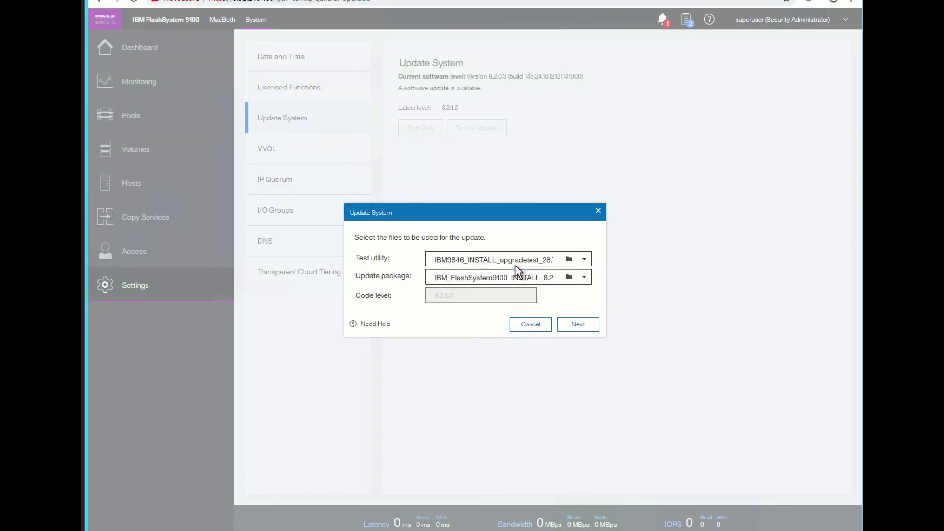
Proceed with Automatic update selected to the update-pause options.
click(578, 324)
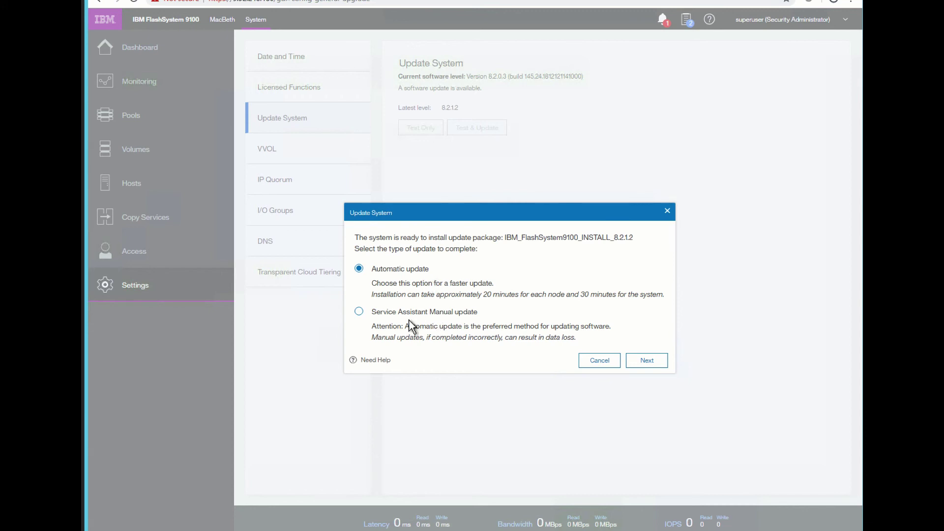
click(641, 364)
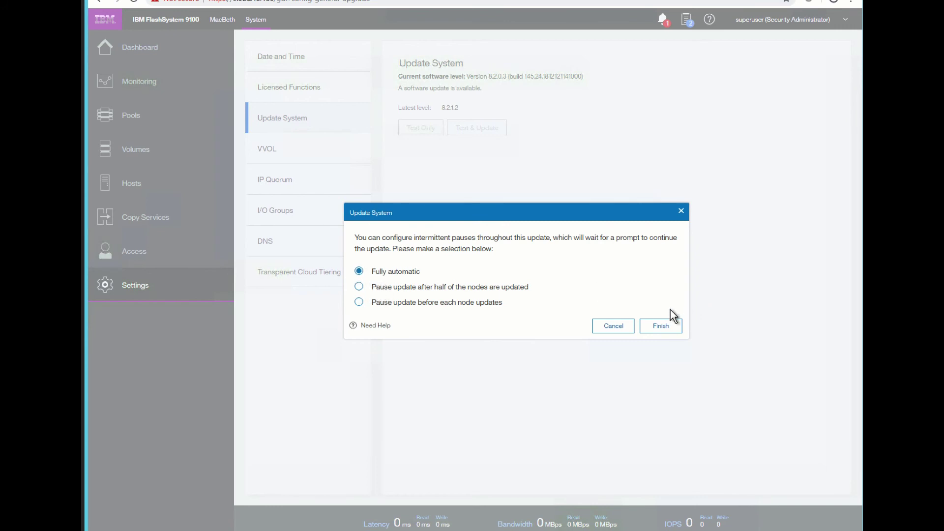
Finish with Fully automatic selected to begin uploading the 8.2.1.2 update package.
click(659, 325)
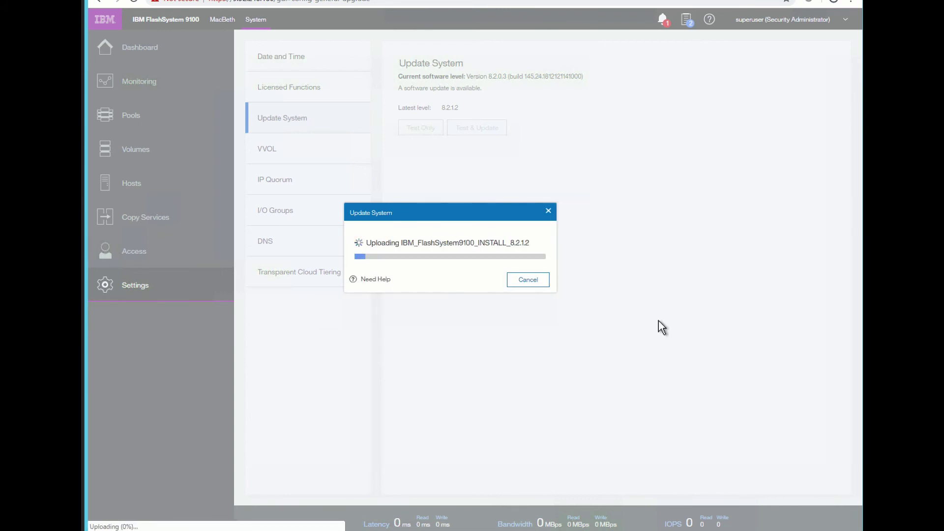